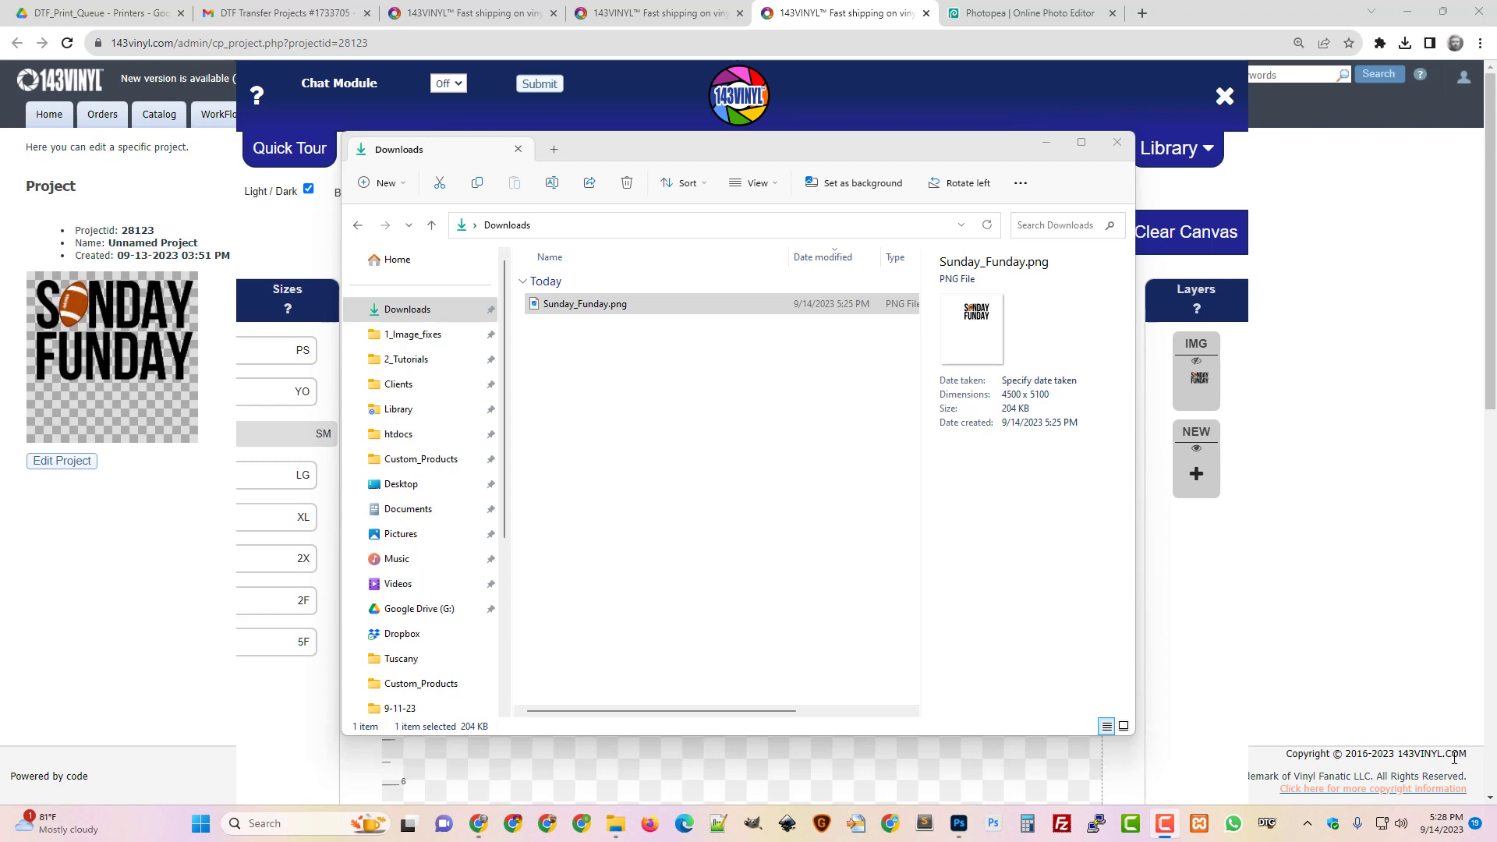
# Preview Sunday_Funday.png, then add it as a new image layer on the 8" x 8" canvas and select it
pyautogui.doubleClick(585, 304)
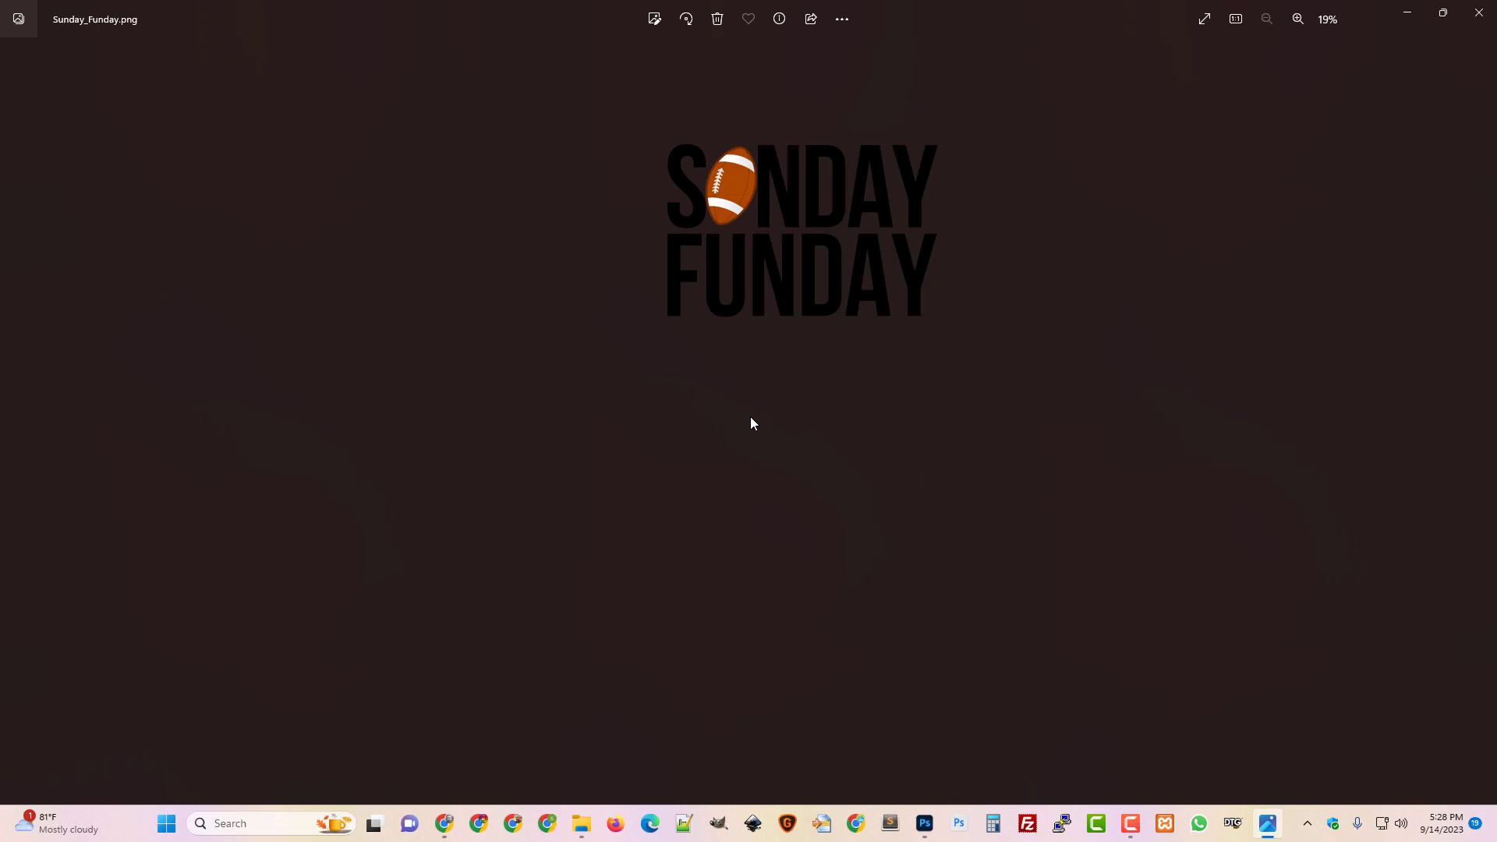
pyautogui.click(1480, 13)
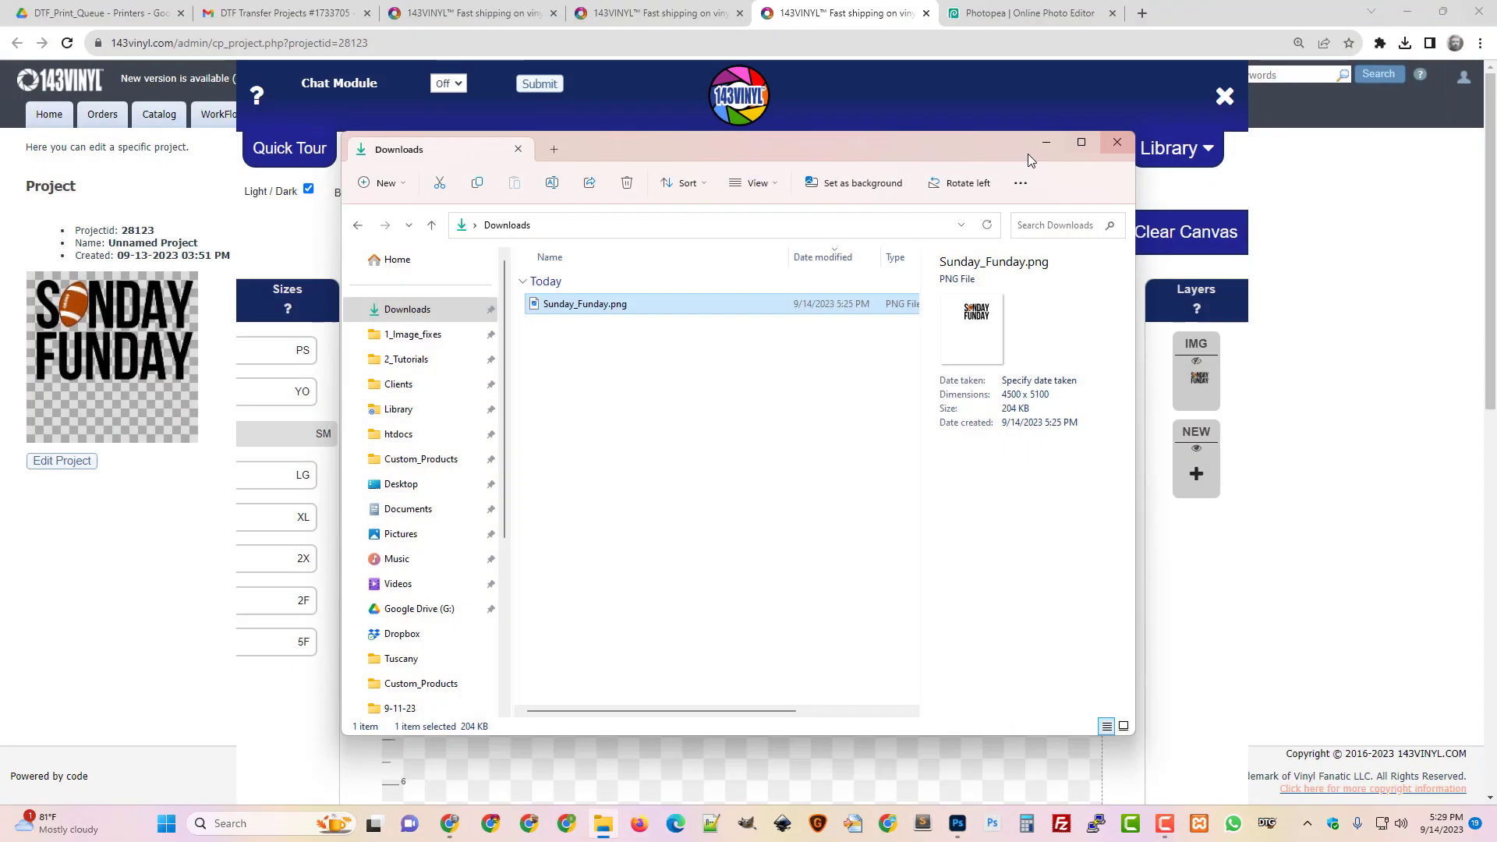
pyautogui.click(842, 16)
pyautogui.click(1196, 473)
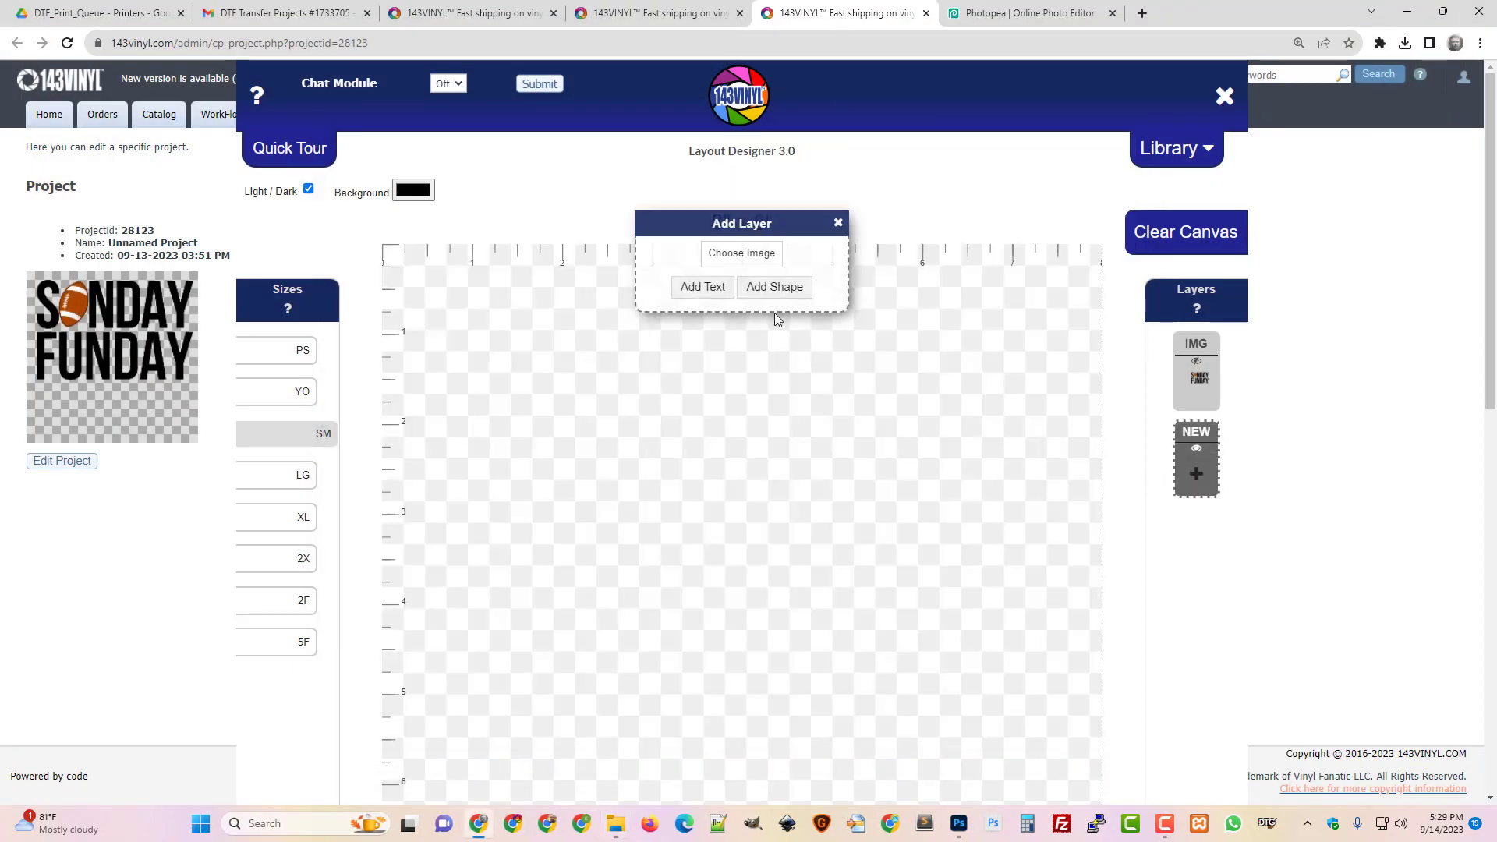
pyautogui.click(752, 268)
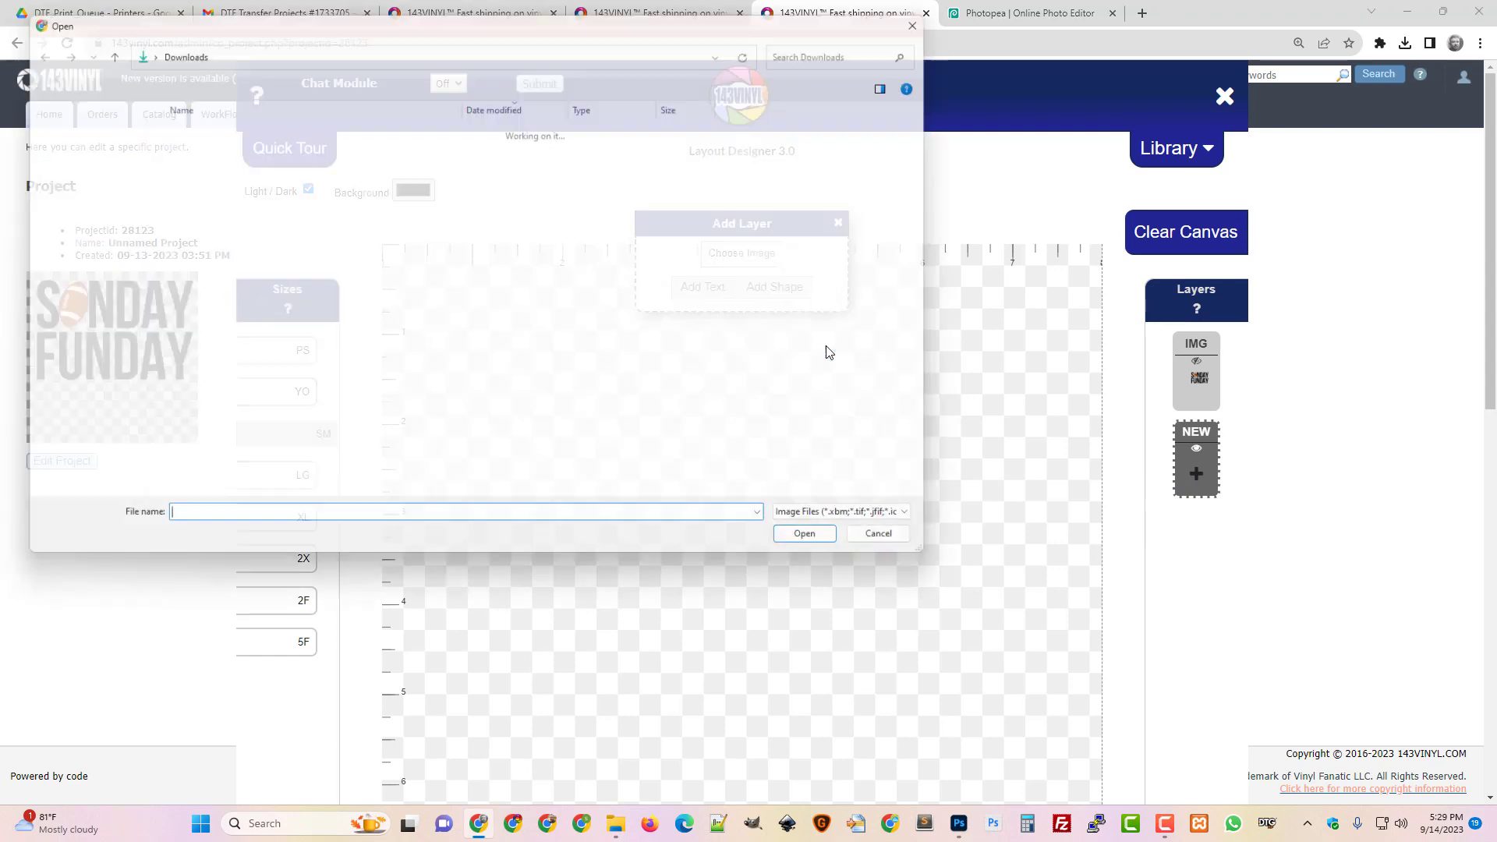
pyautogui.doubleClick(224, 160)
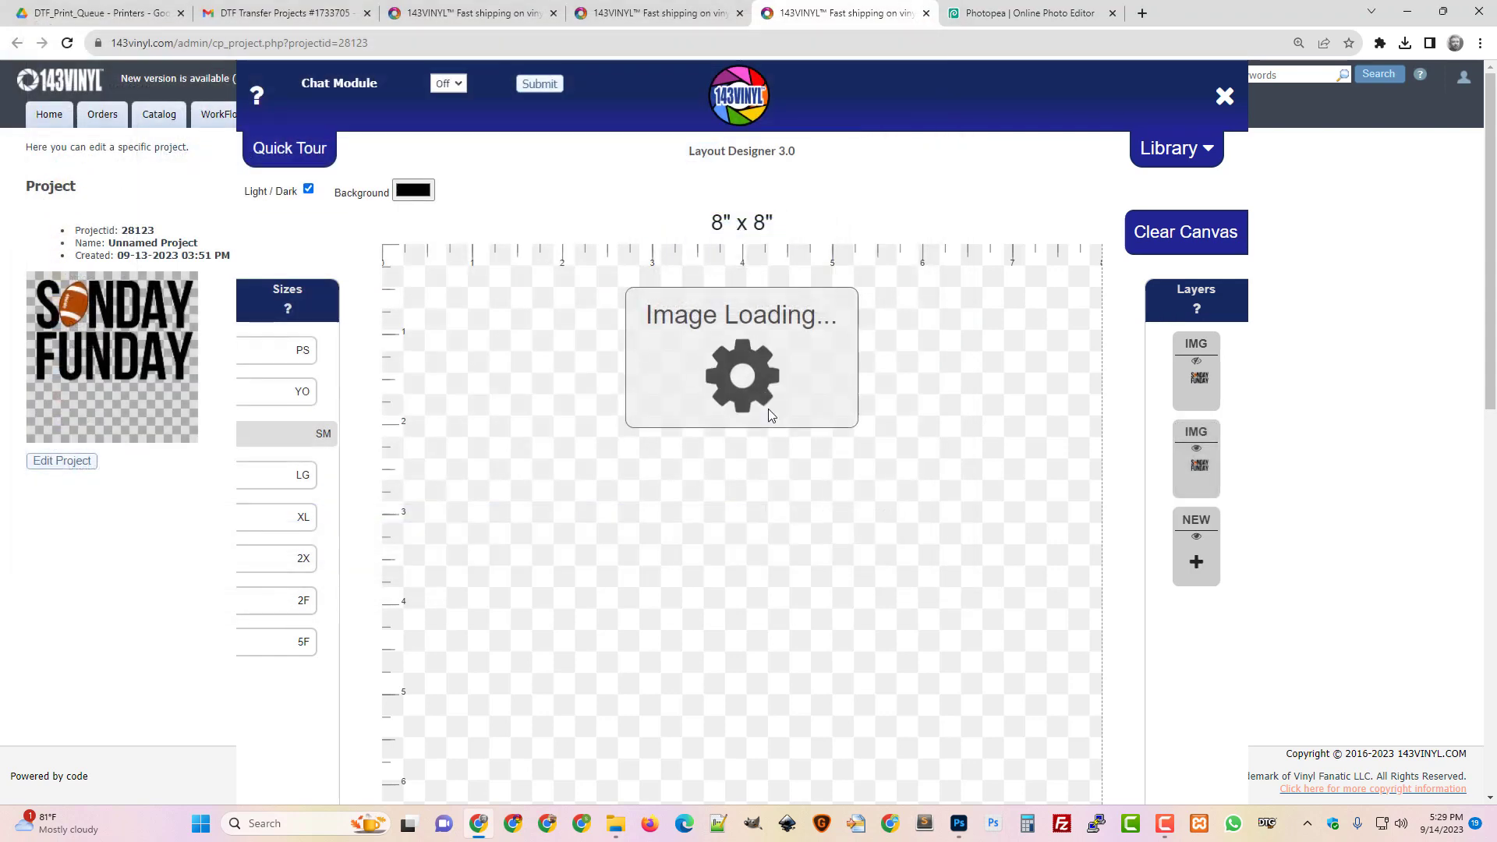
pyautogui.click(1164, 823)
pyautogui.click(1346, 716)
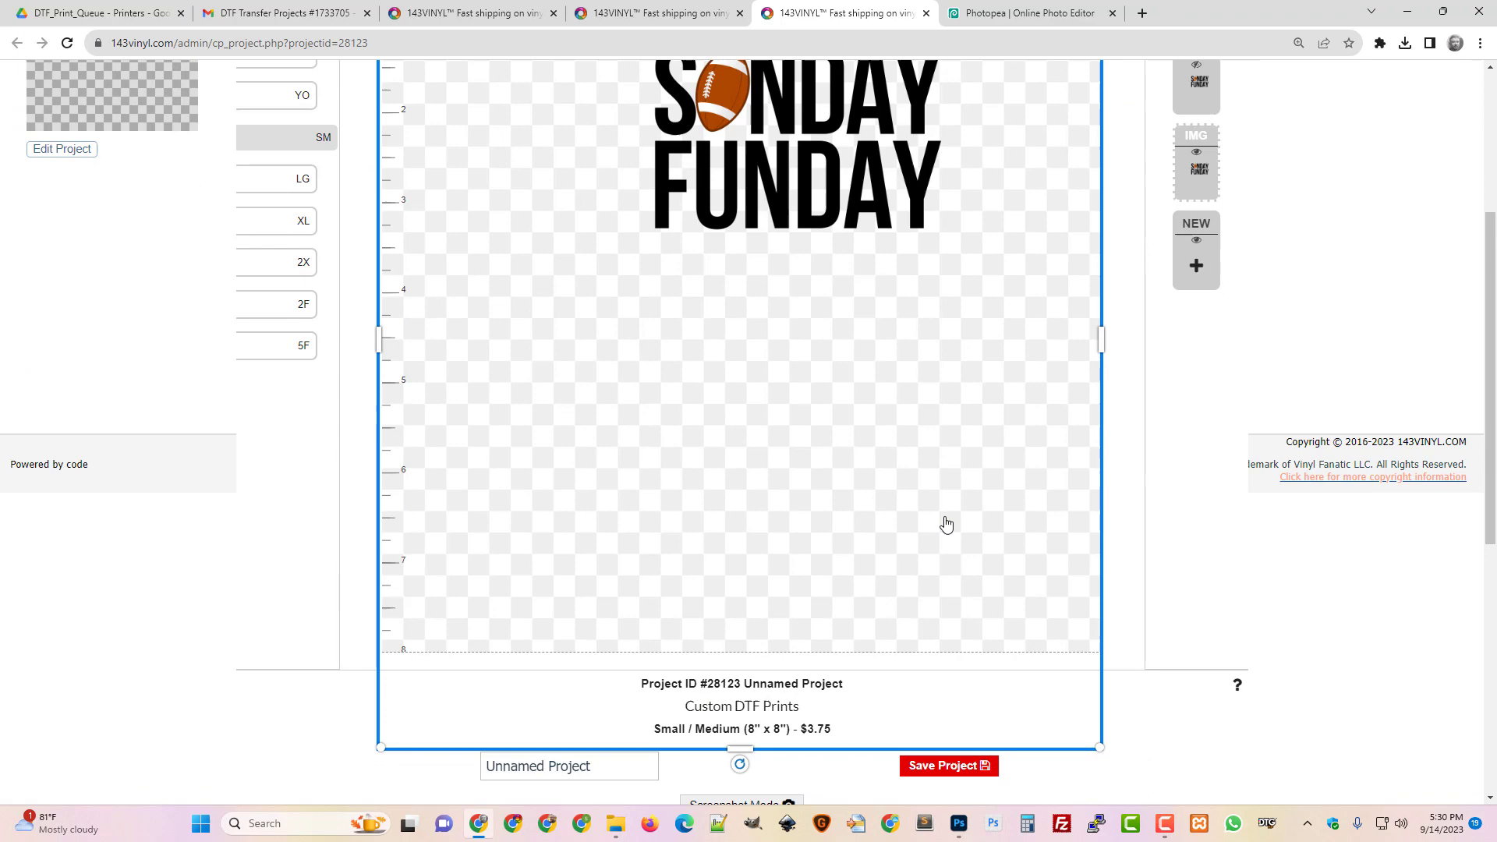
# Drag the SUNDAY FUNDAY design's corner outward until it spans nearly the full 8-inch canvas width
pyautogui.scroll(-8, 1021, 441)
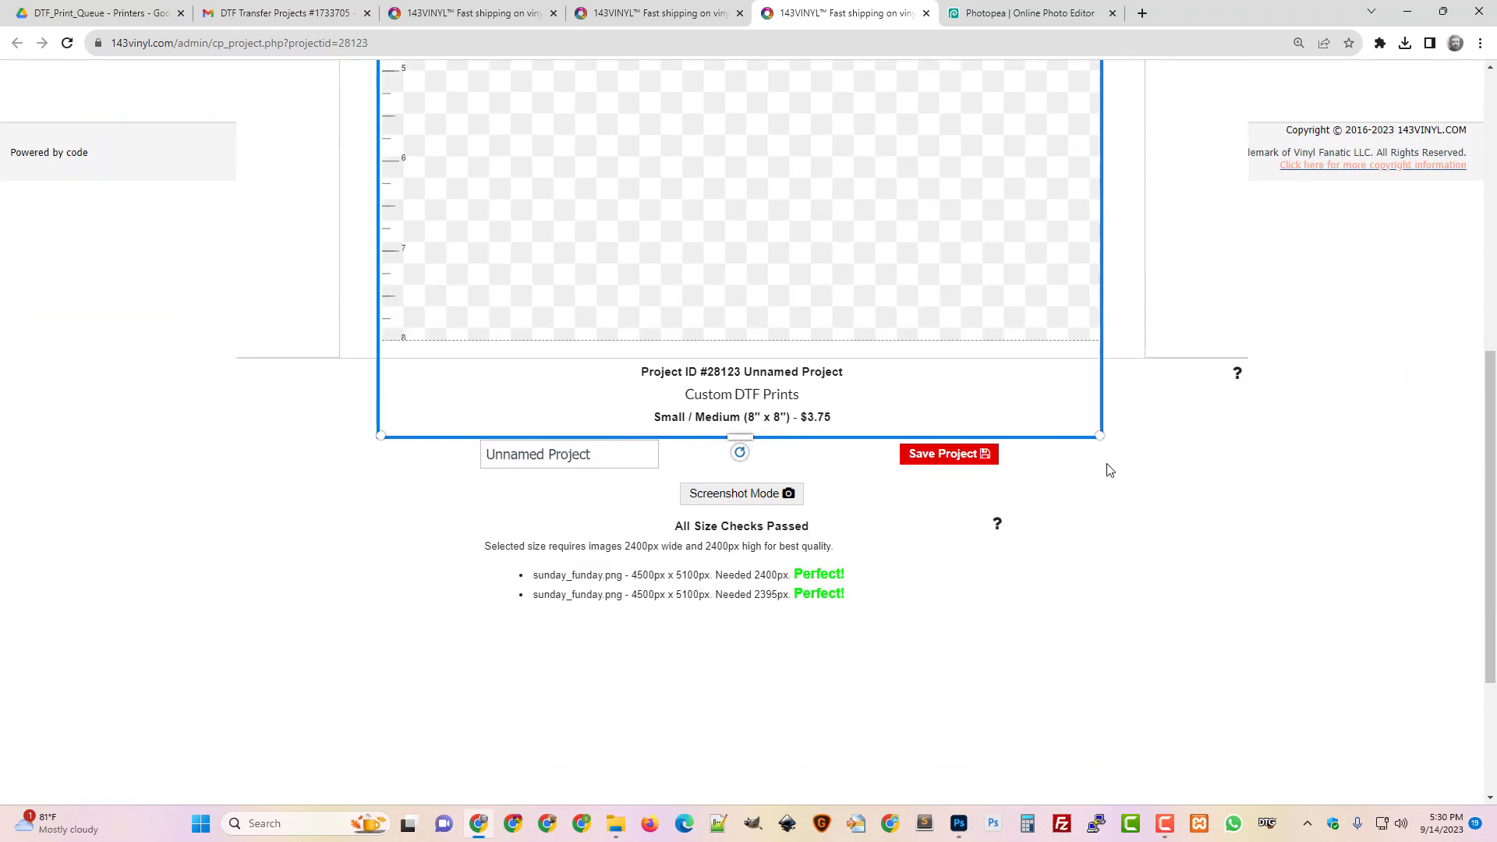
pyautogui.moveTo(1100, 436); pyautogui.dragTo(1271, 685)
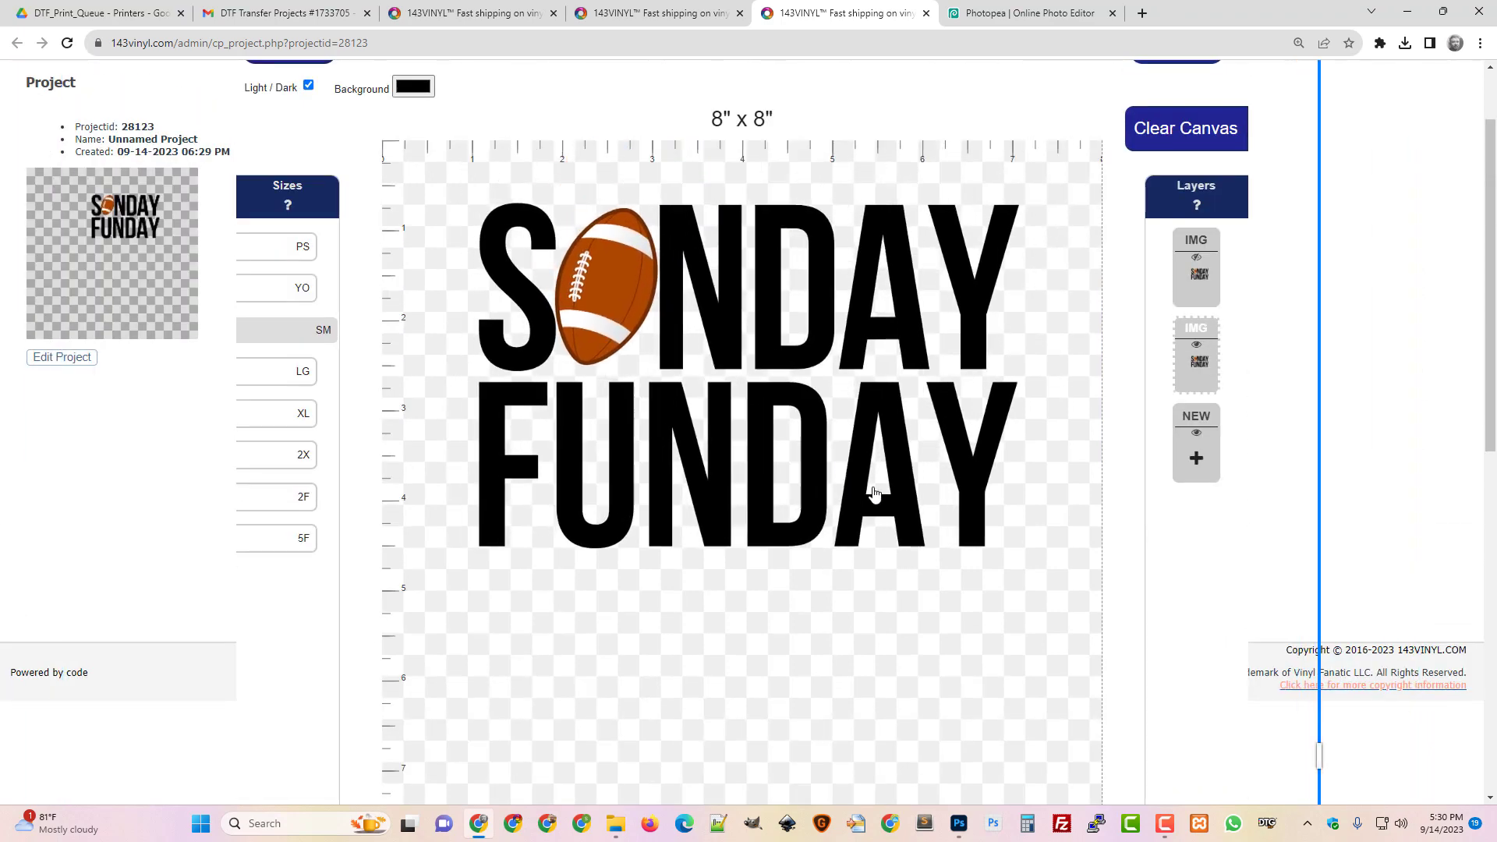
pyautogui.scroll(-7, 881, 499)
pyautogui.scroll(-3, 1177, 676)
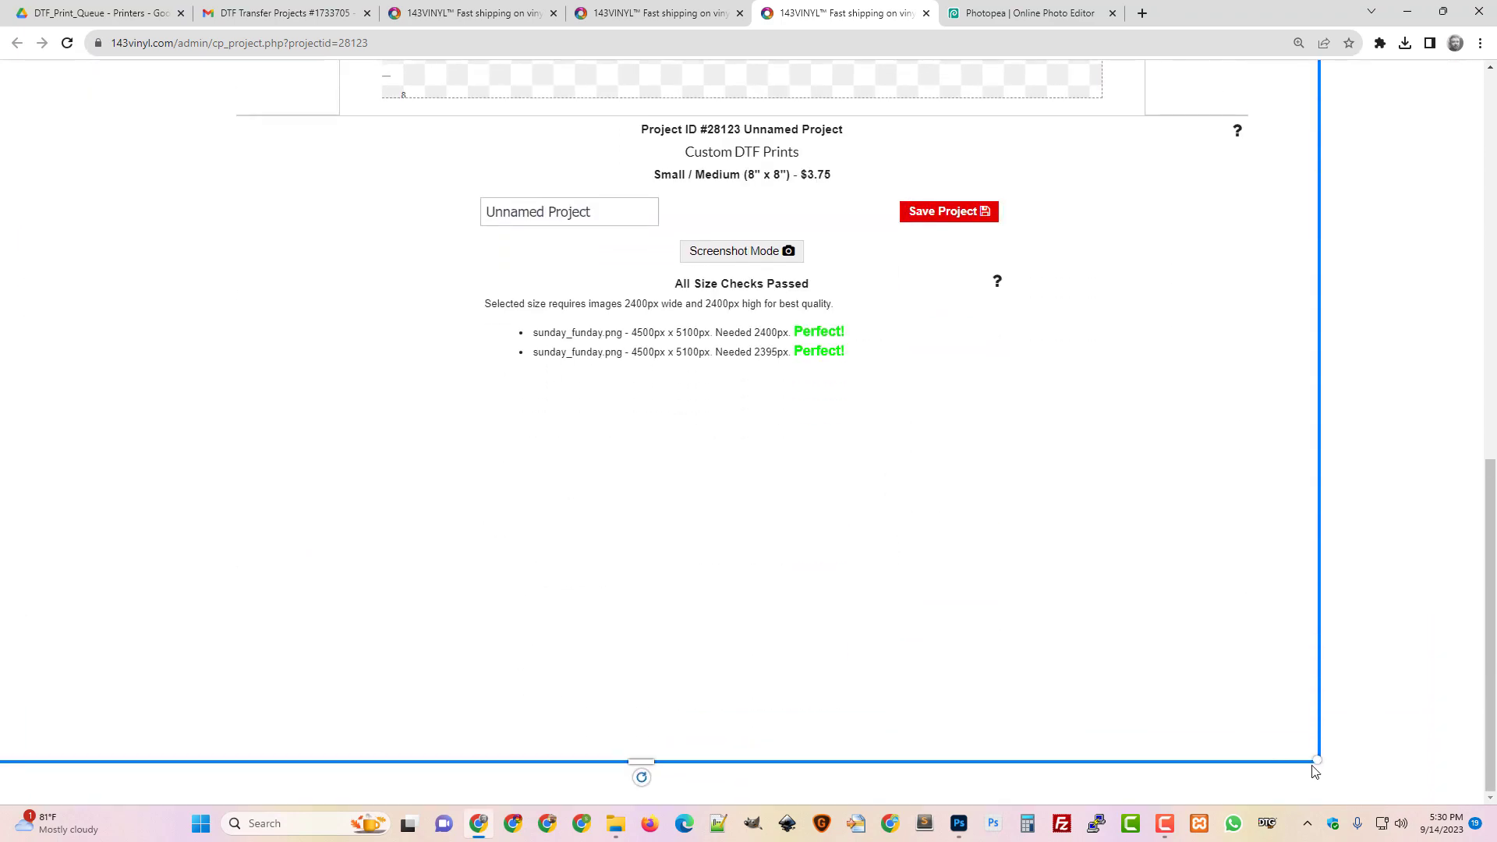
pyautogui.moveTo(1318, 761); pyautogui.dragTo(1354, 790)
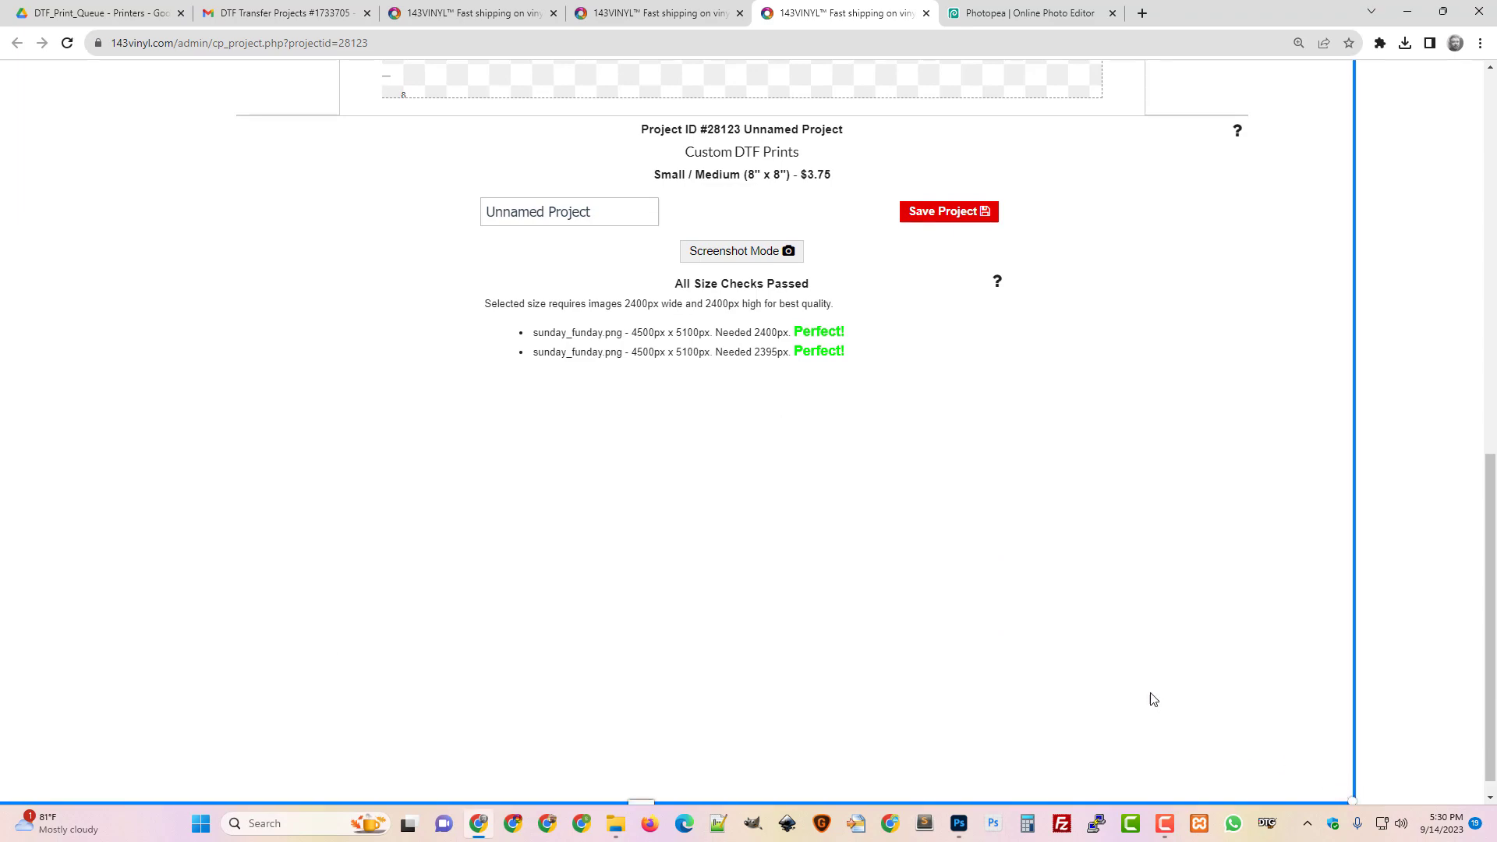
pyautogui.scroll(9, 1152, 699)
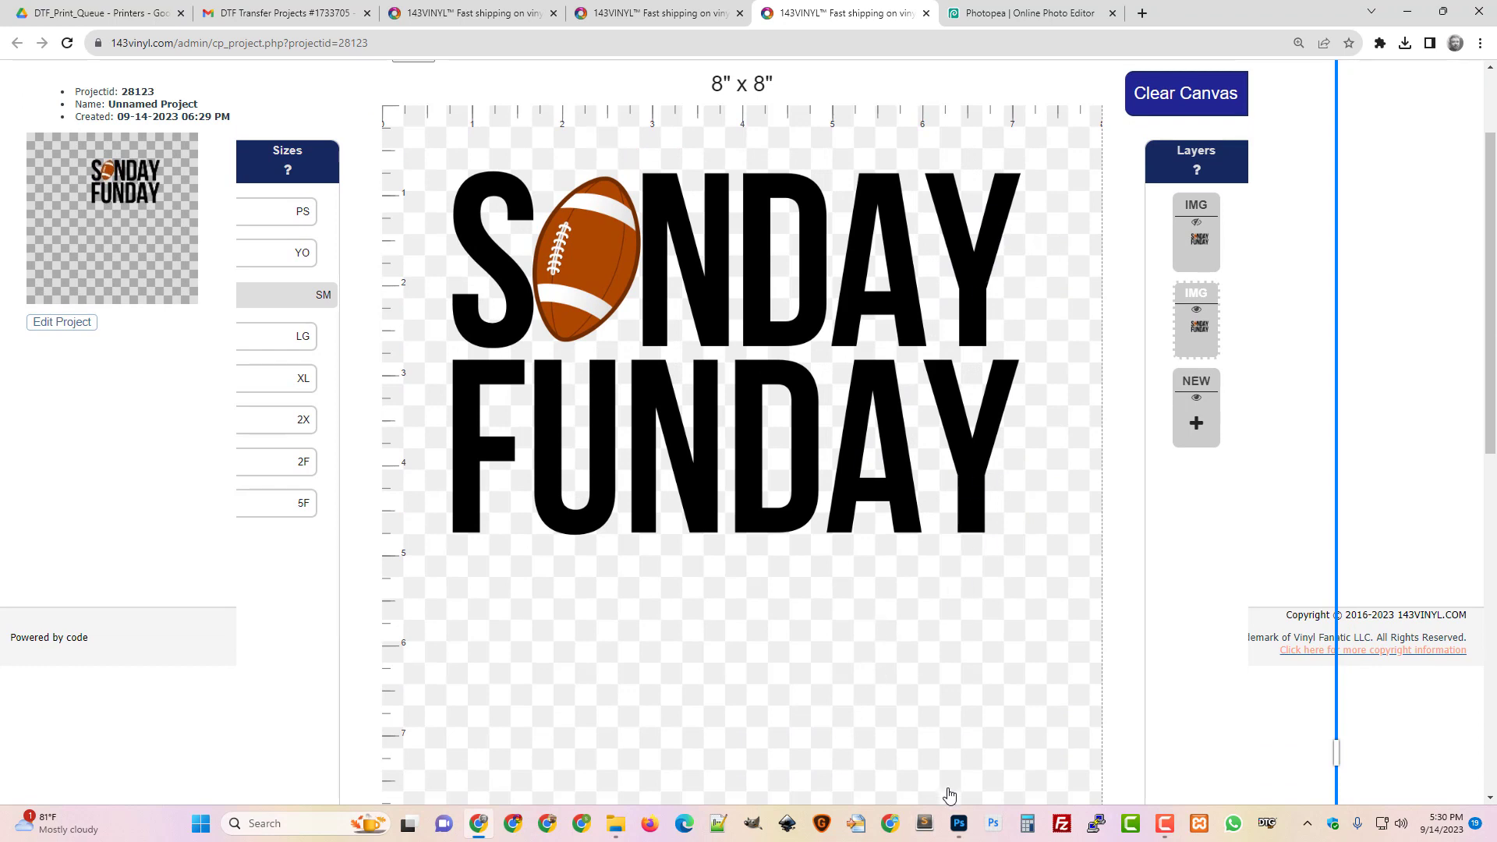
pyautogui.click(1167, 826)
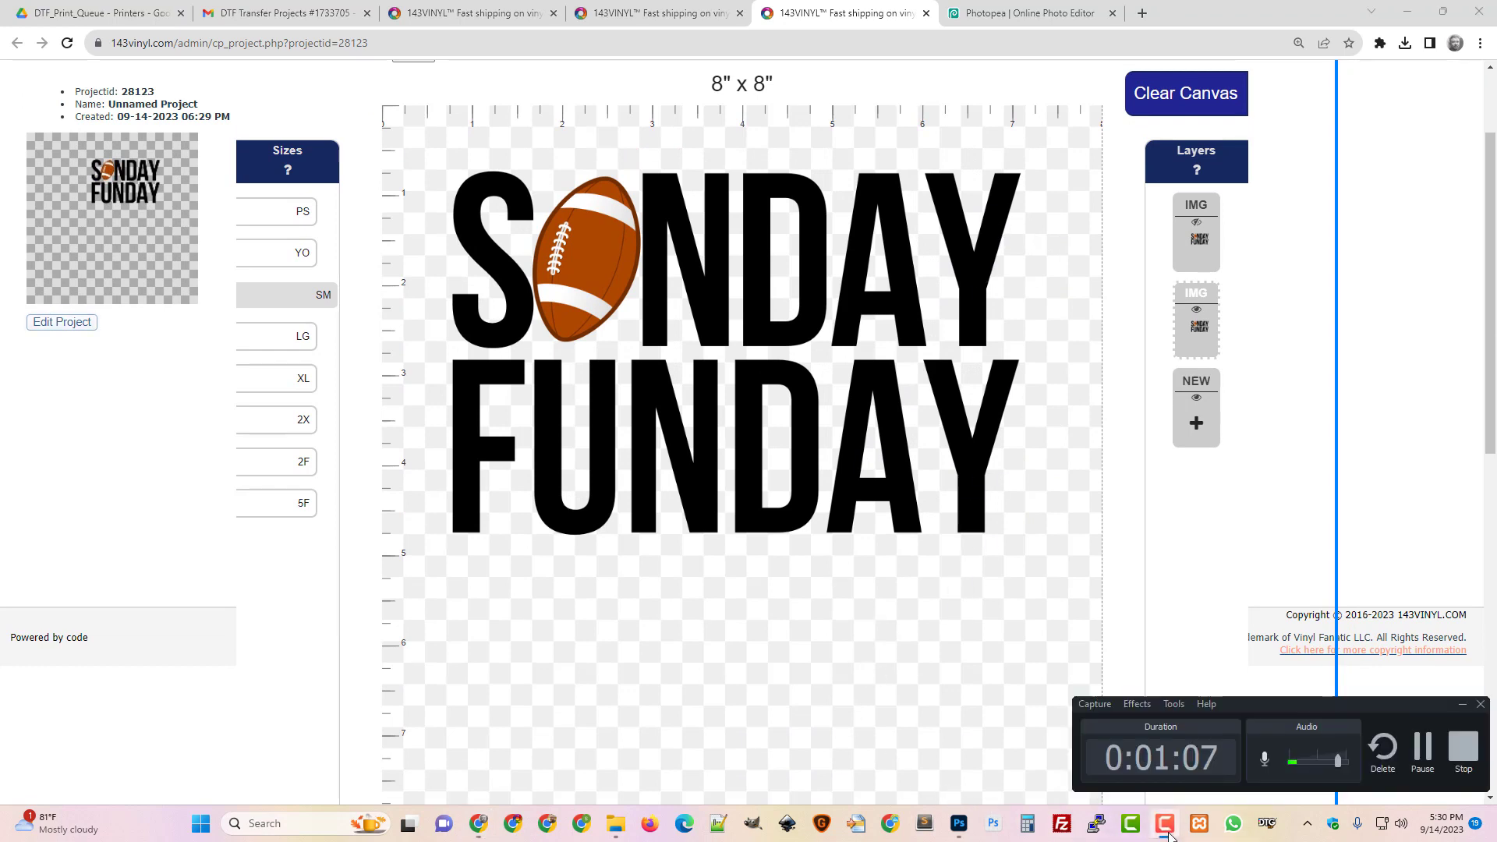
# Open Sunday_Funday.png from the Downloads folder in Photopea
pyautogui.click(1422, 749)
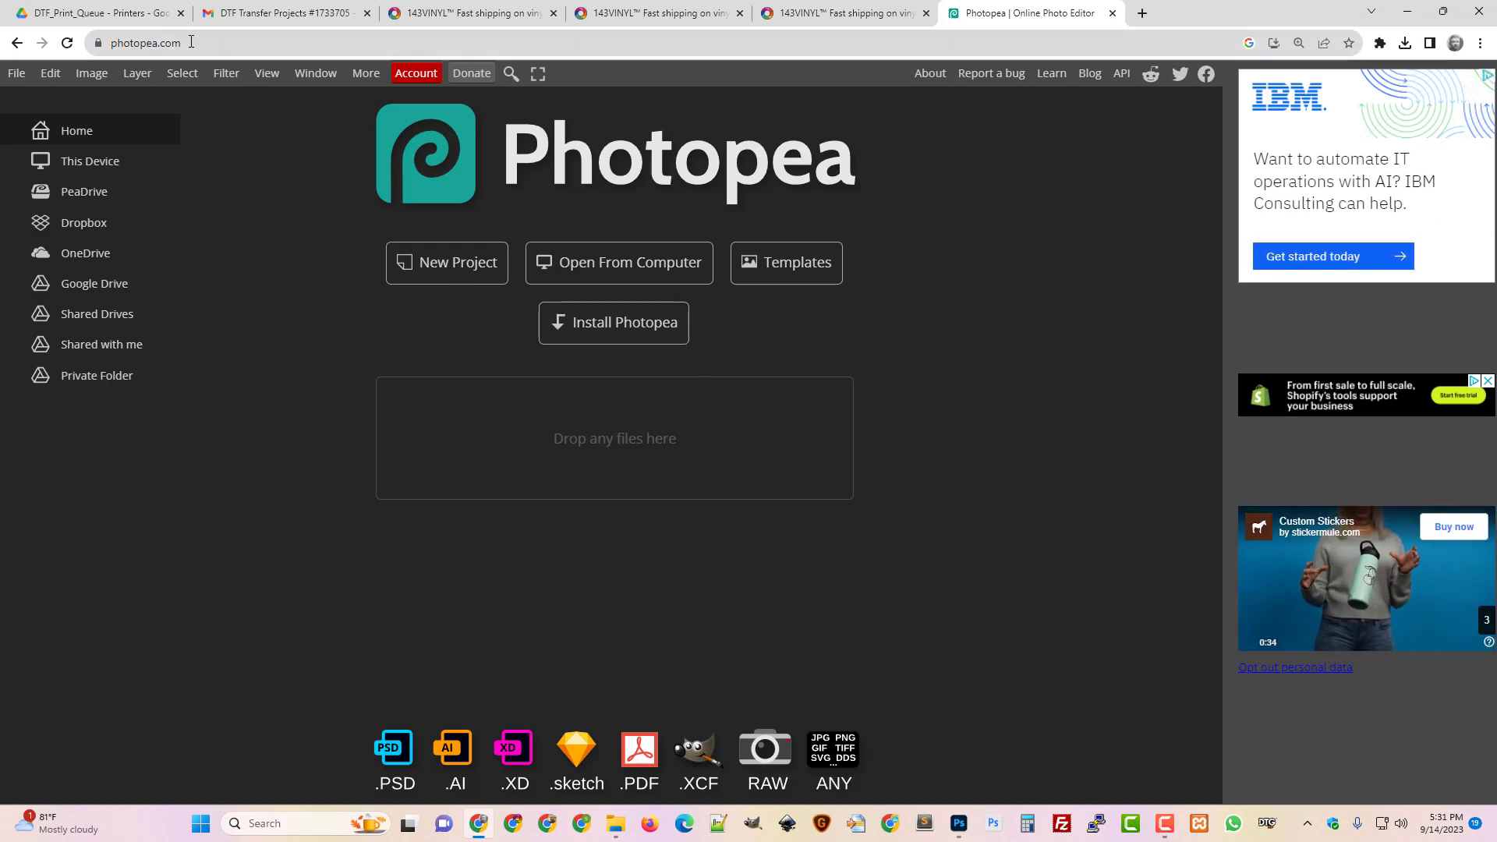
pyautogui.click(657, 266)
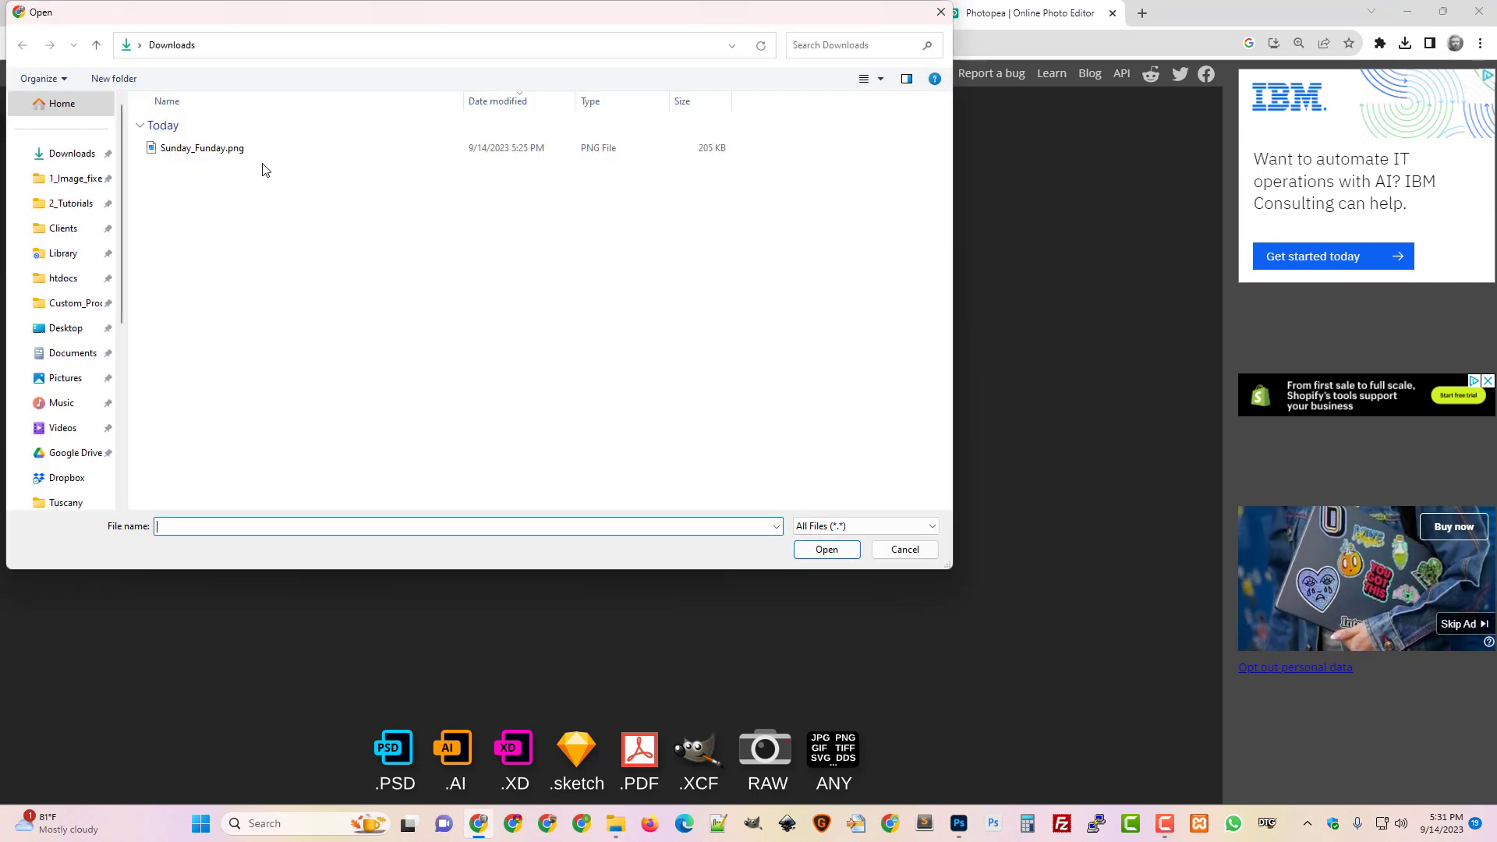
pyautogui.click(249, 152)
pyautogui.doubleClick(249, 152)
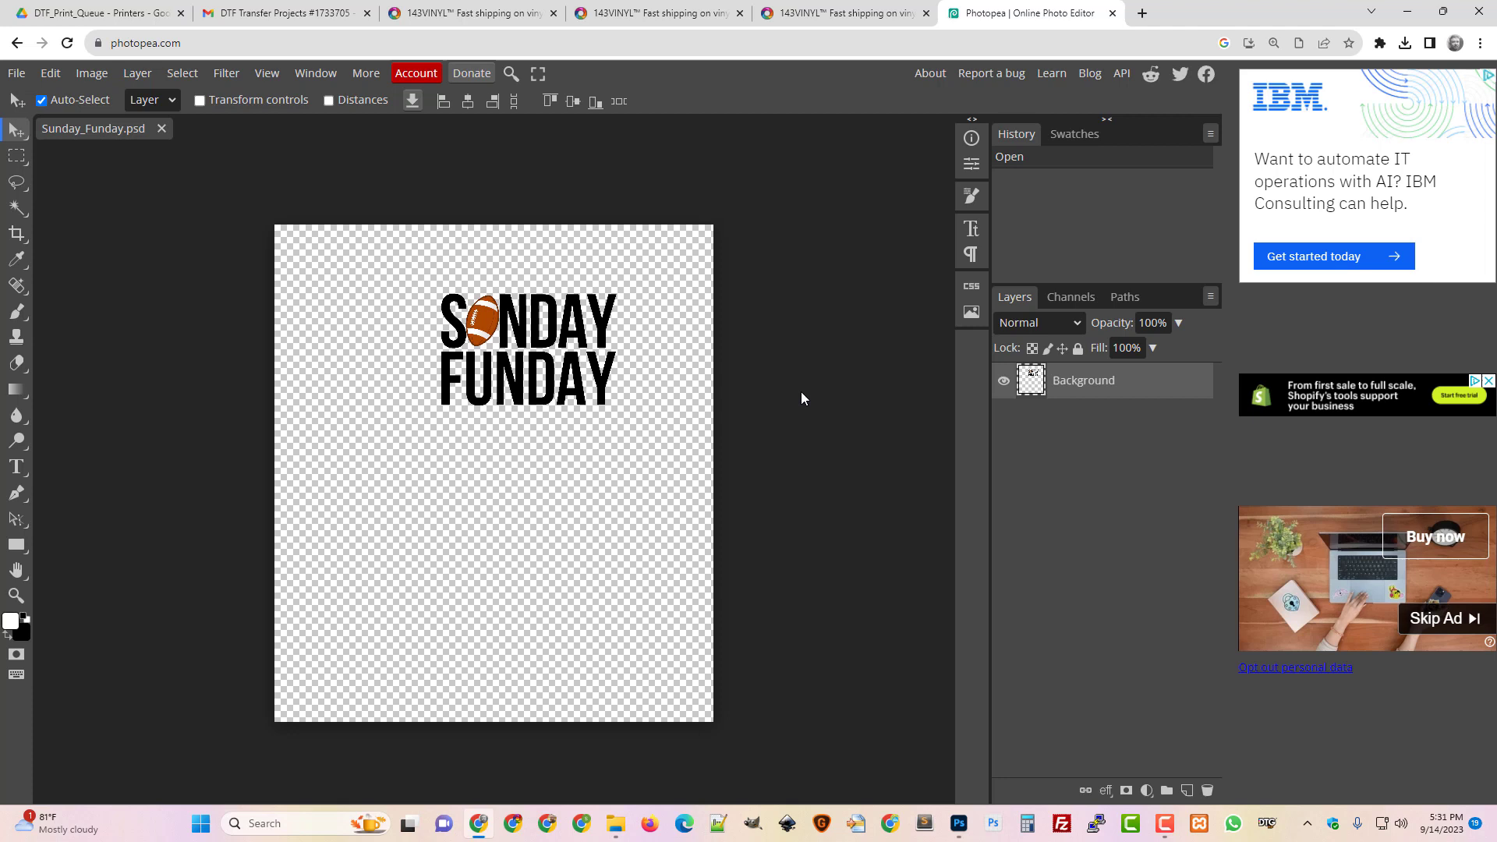
# Trim the transparent pixels from all sides of the image with Image > Trim
pyautogui.click(92, 72)
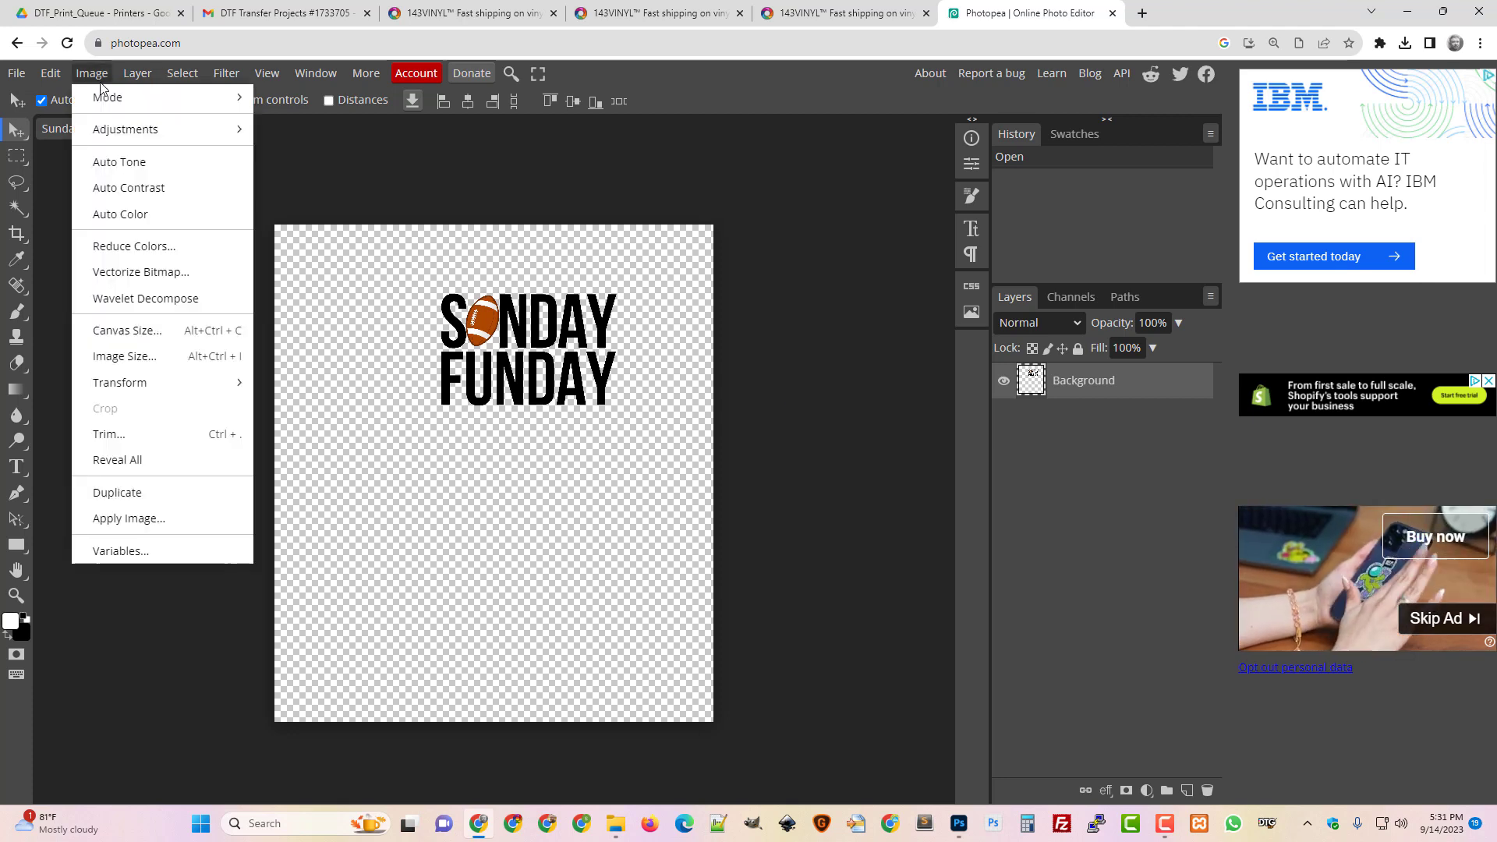
pyautogui.click(148, 433)
pyautogui.click(157, 325)
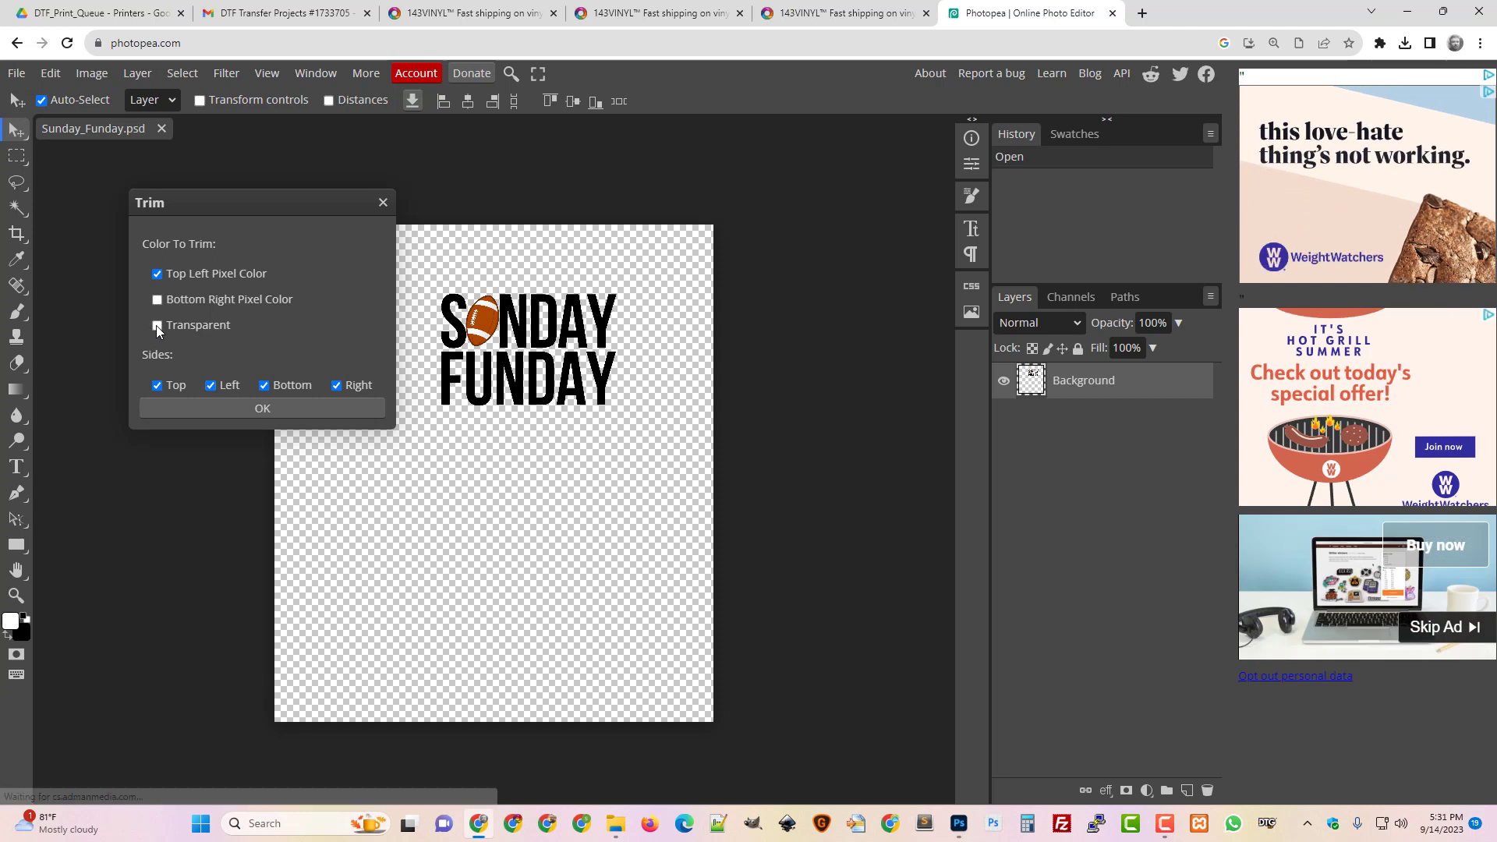
pyautogui.click(247, 414)
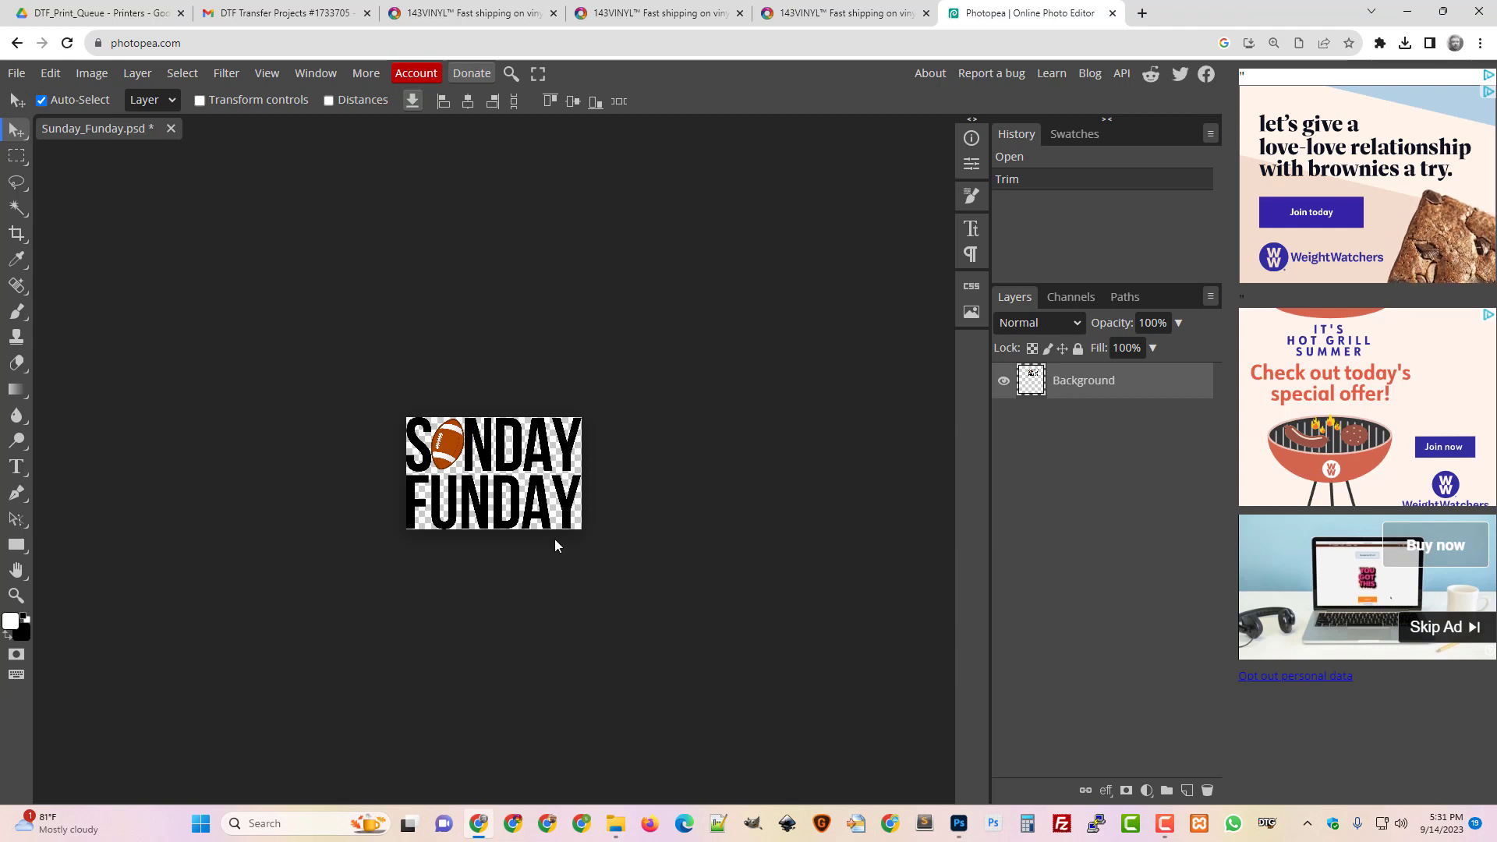
# Open Image Size to confirm the 1799 × 1150 px, 96 DPI dimensions and clear the Width field
pyautogui.click(87, 74)
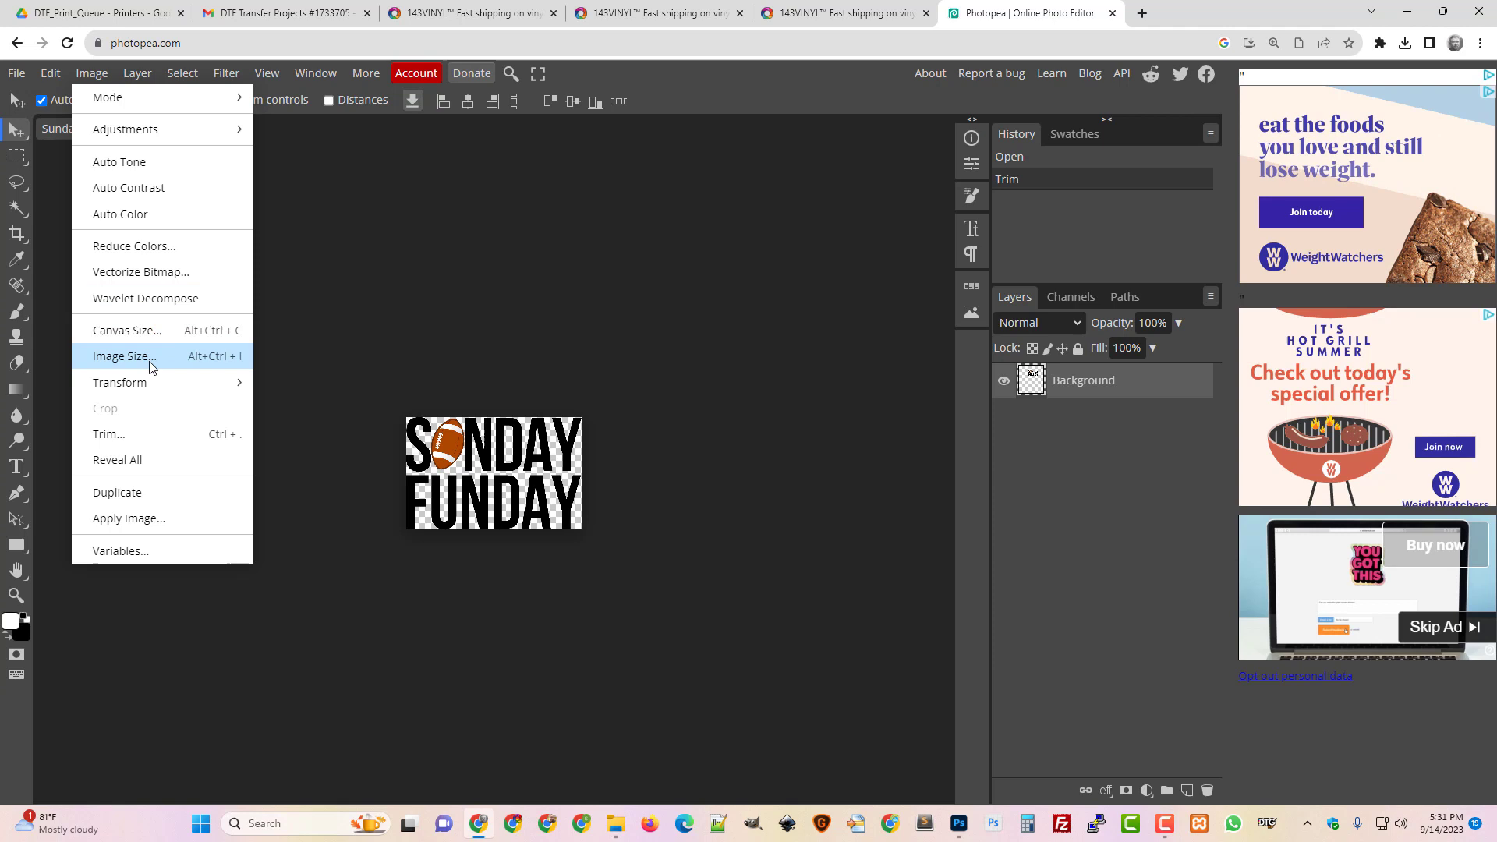
pyautogui.click(125, 356)
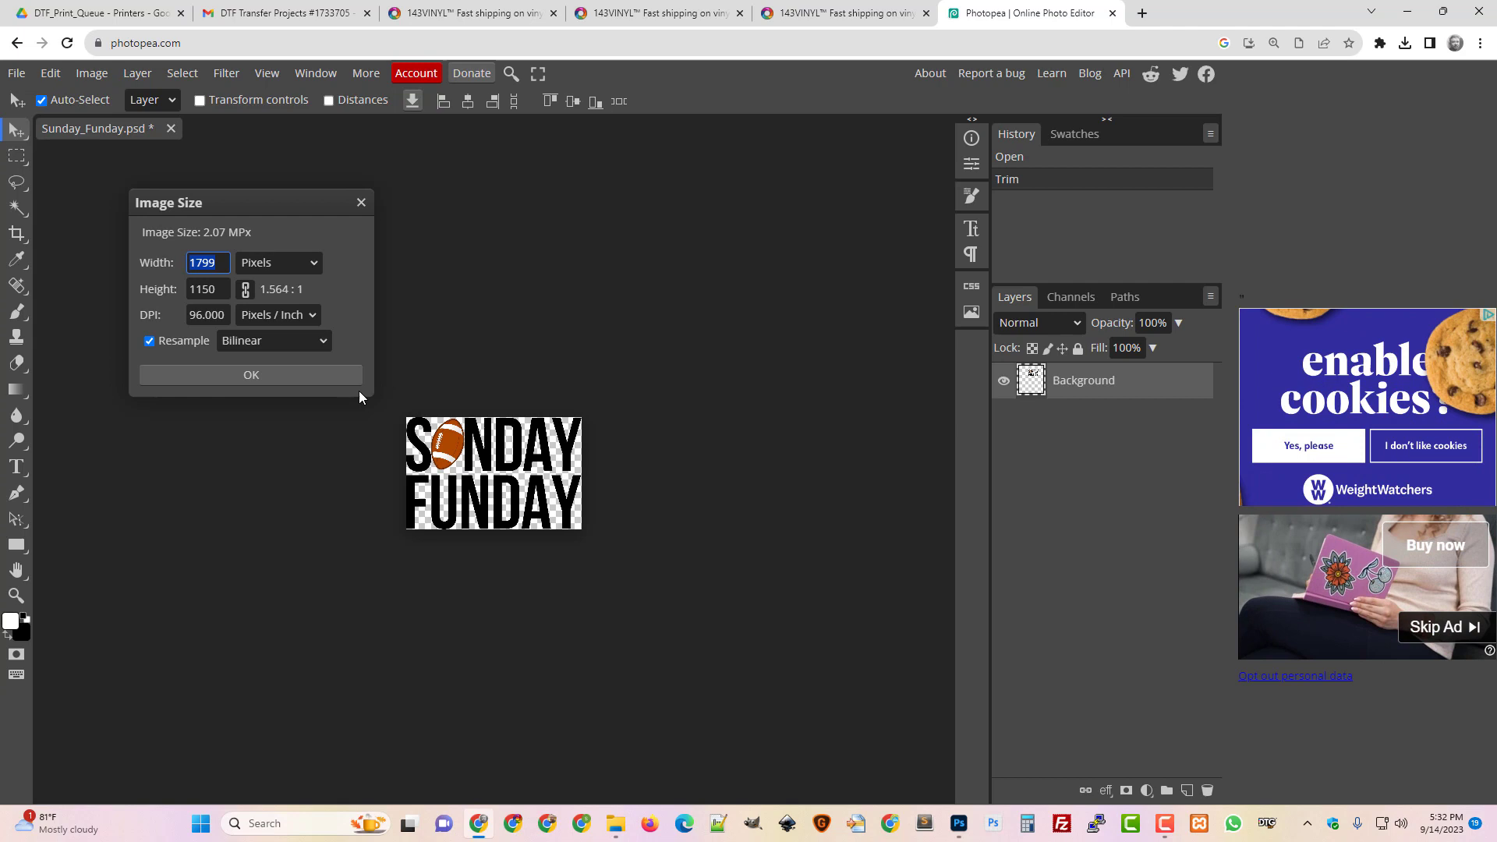
pyautogui.press('BackSpace')
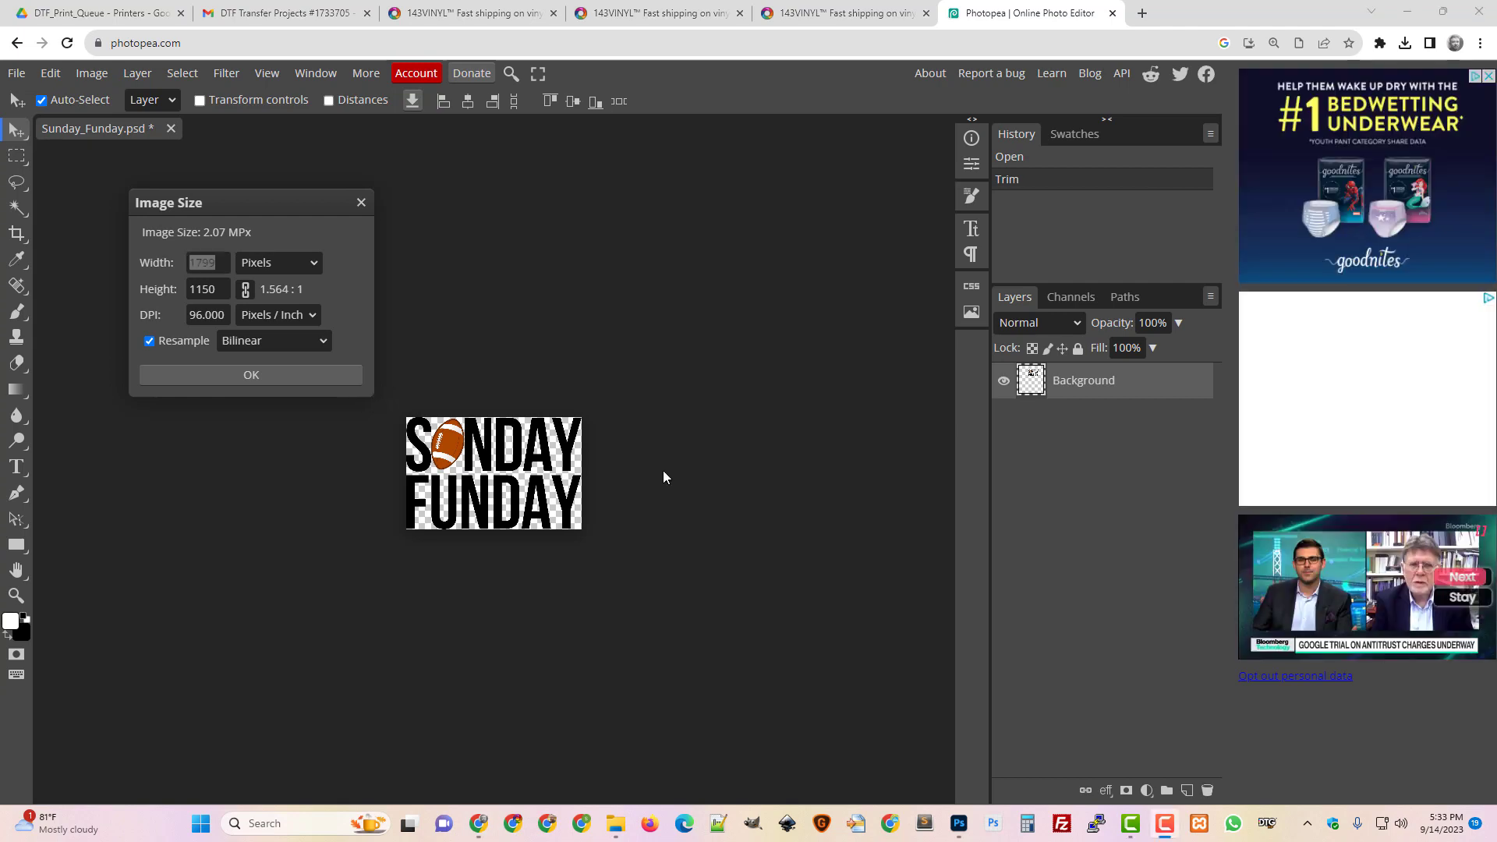
# Export the trimmed image as a 100% quality PNG, Sunday_Funday (1).png, and close the download preview
pyautogui.click(15, 72)
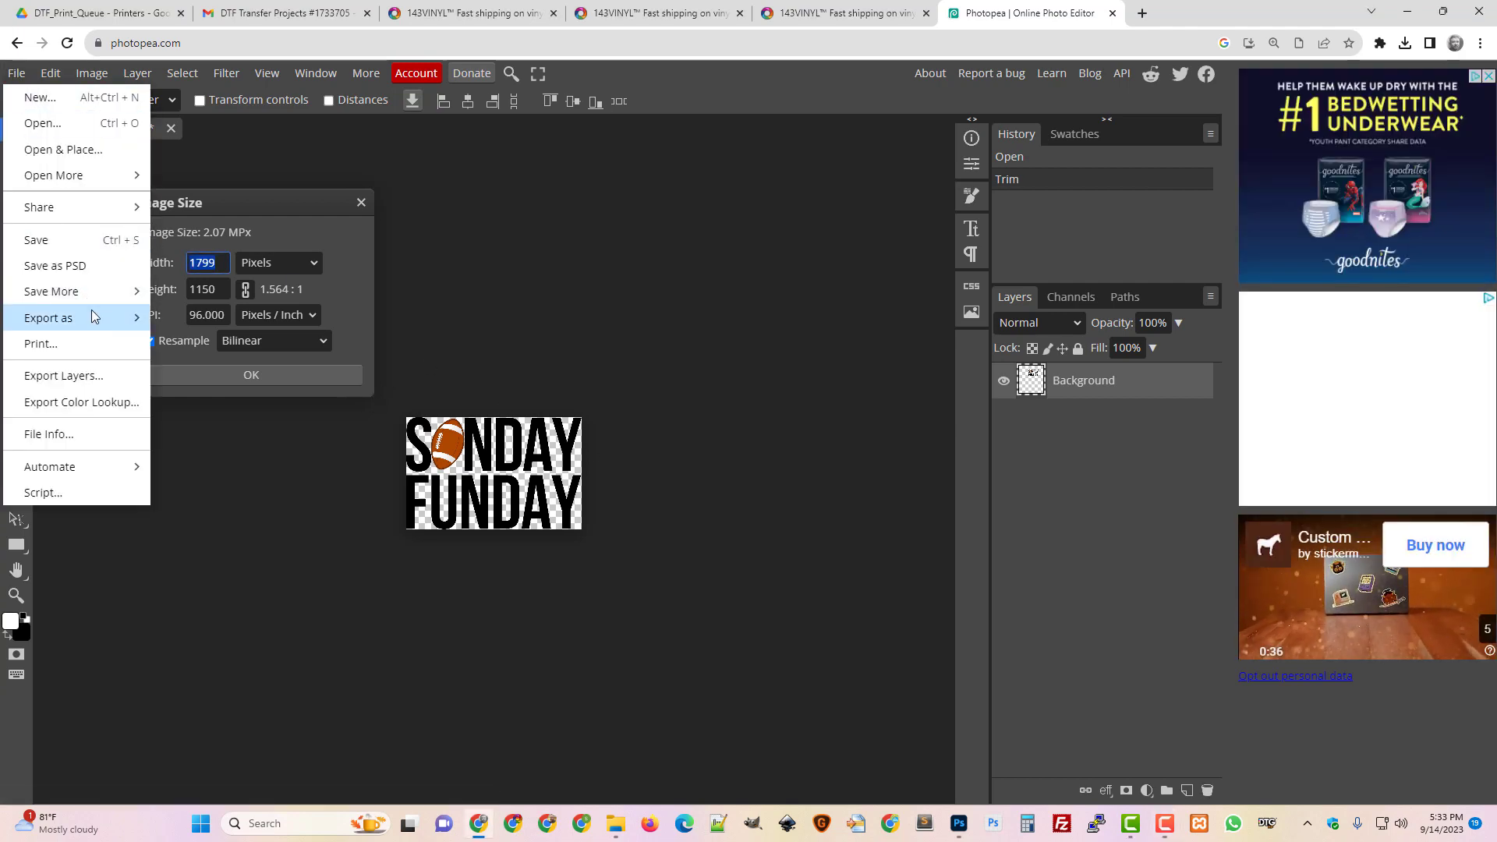
pyautogui.moveTo(92, 316)
pyautogui.click(186, 321)
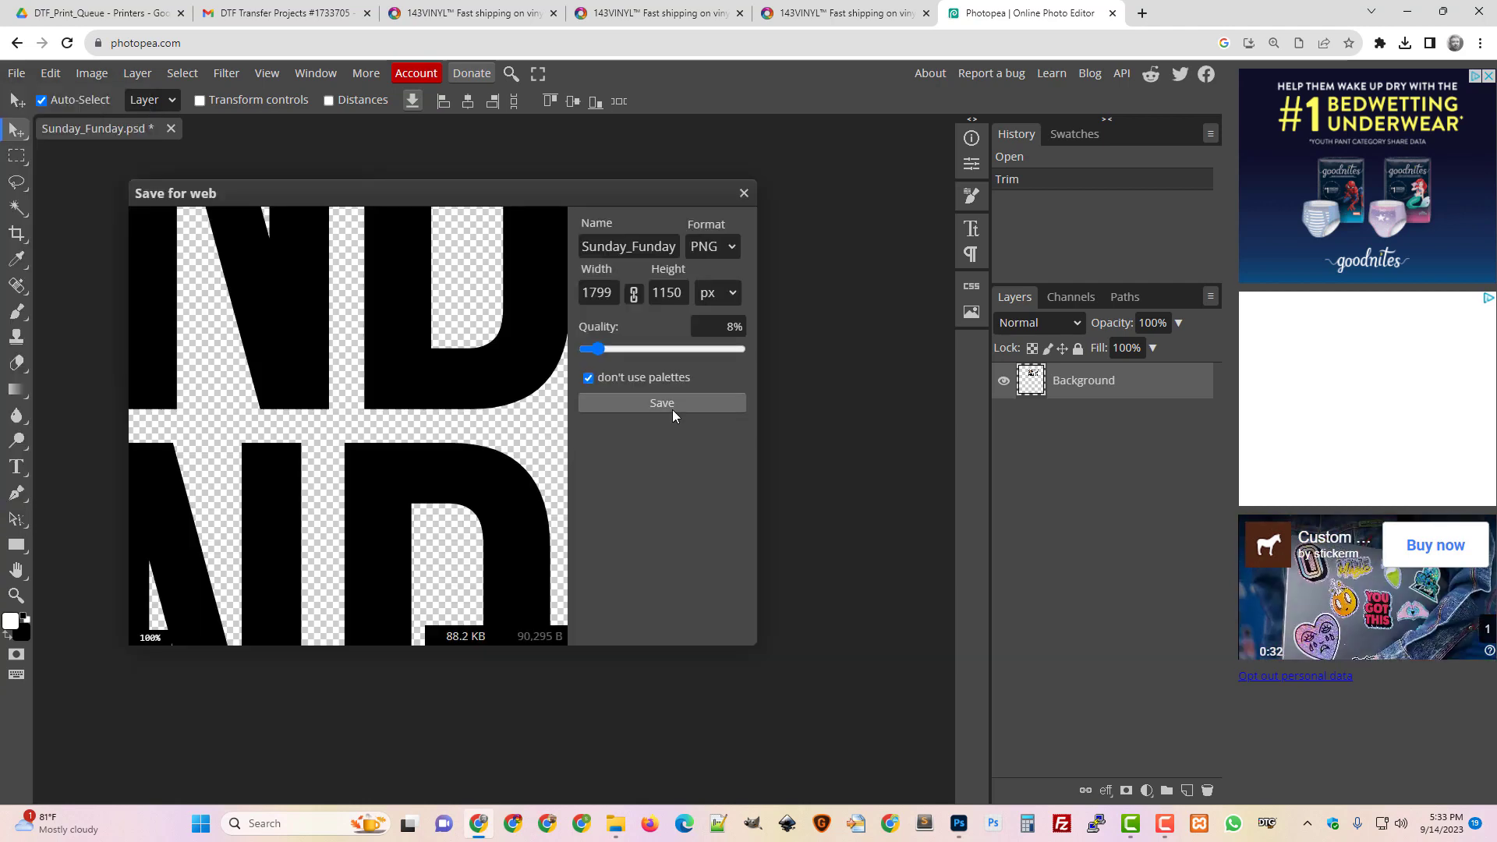
pyautogui.moveTo(598, 349); pyautogui.dragTo(626, 358)
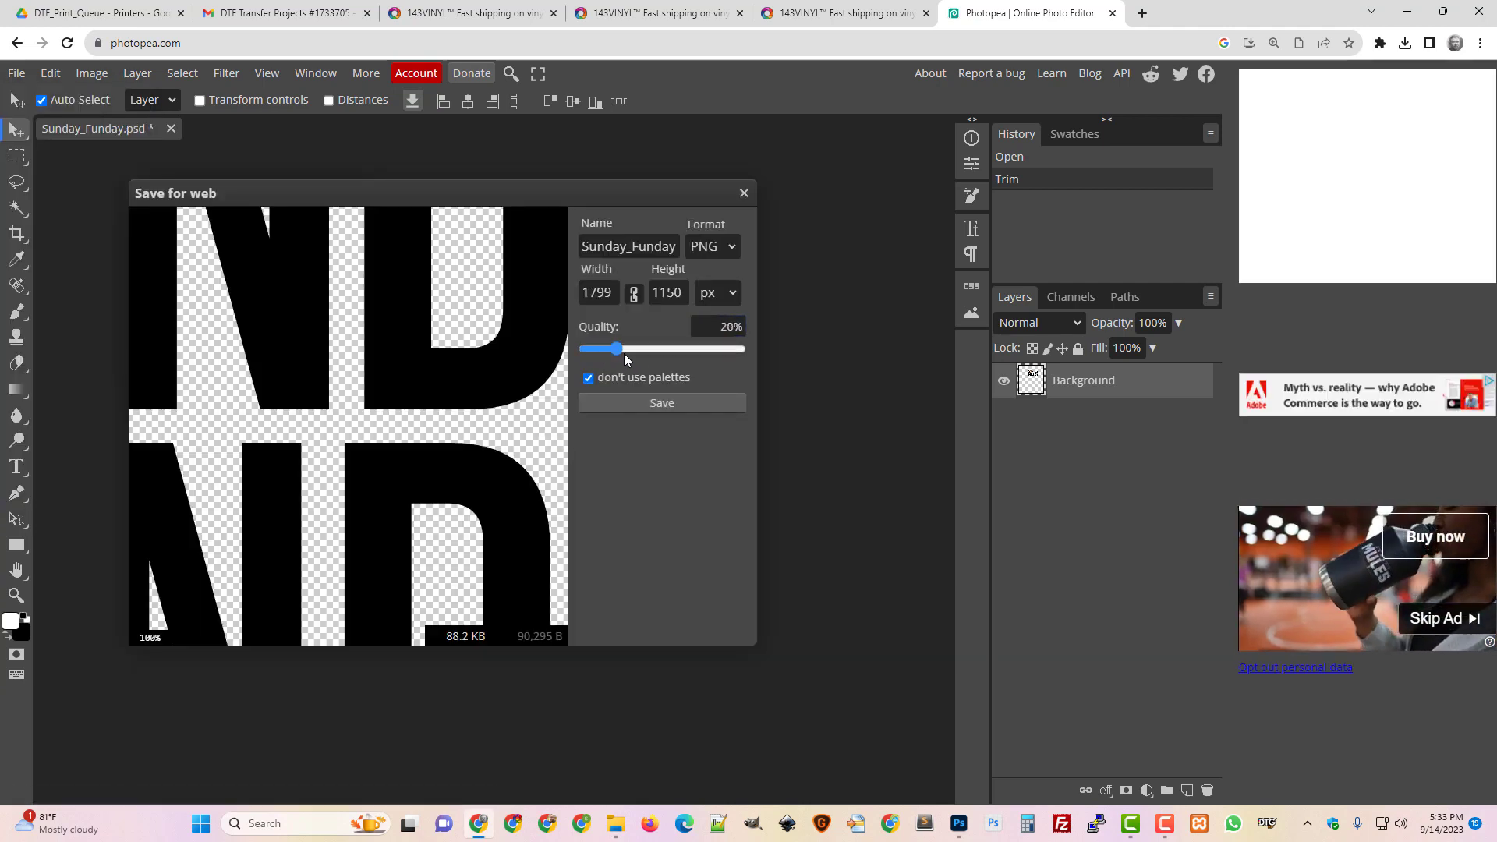
pyautogui.click(669, 404)
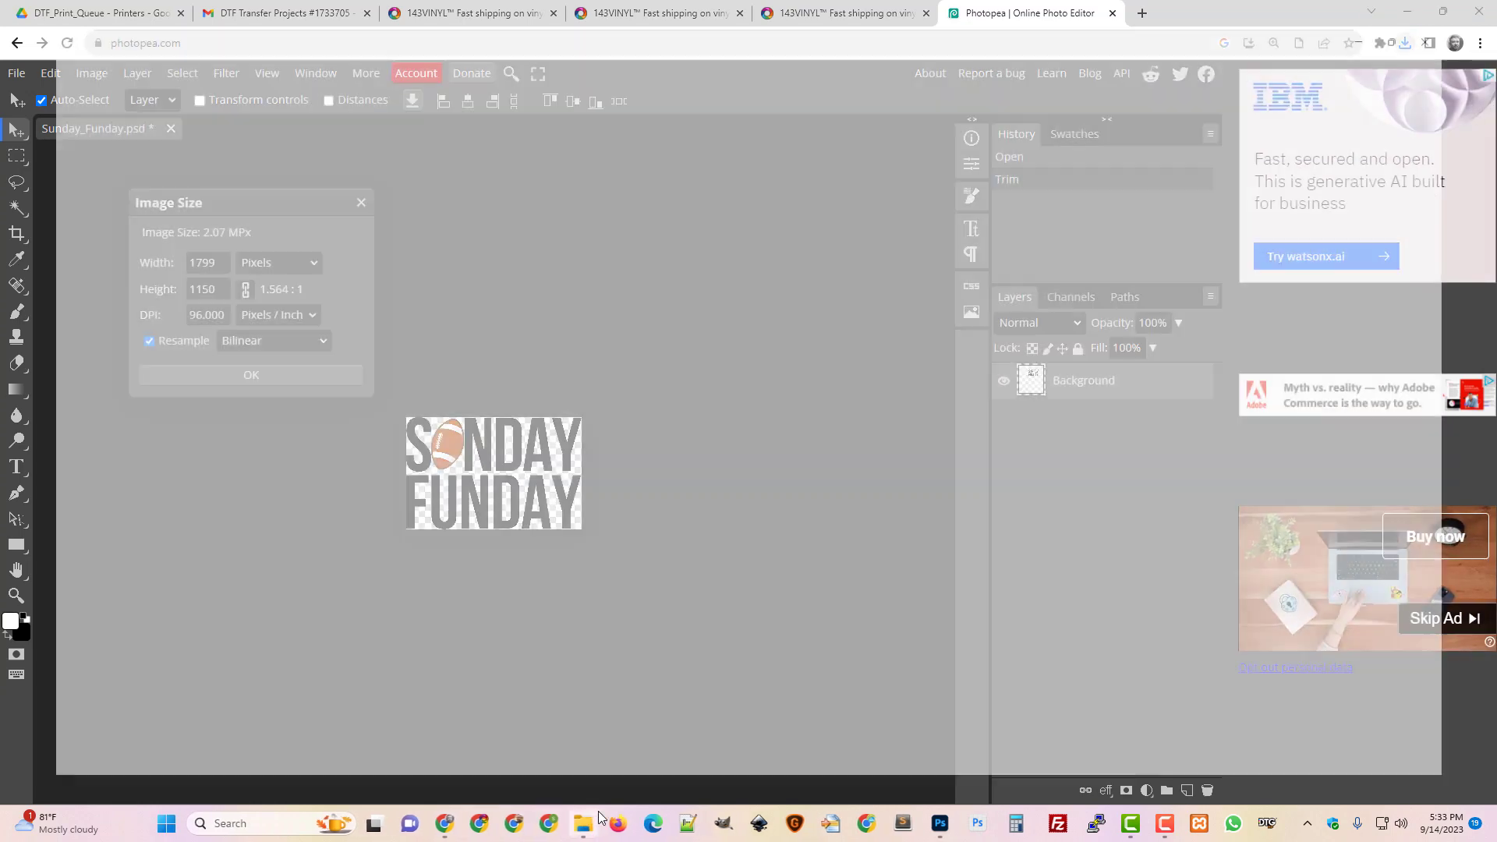
pyautogui.moveTo(594, 802)
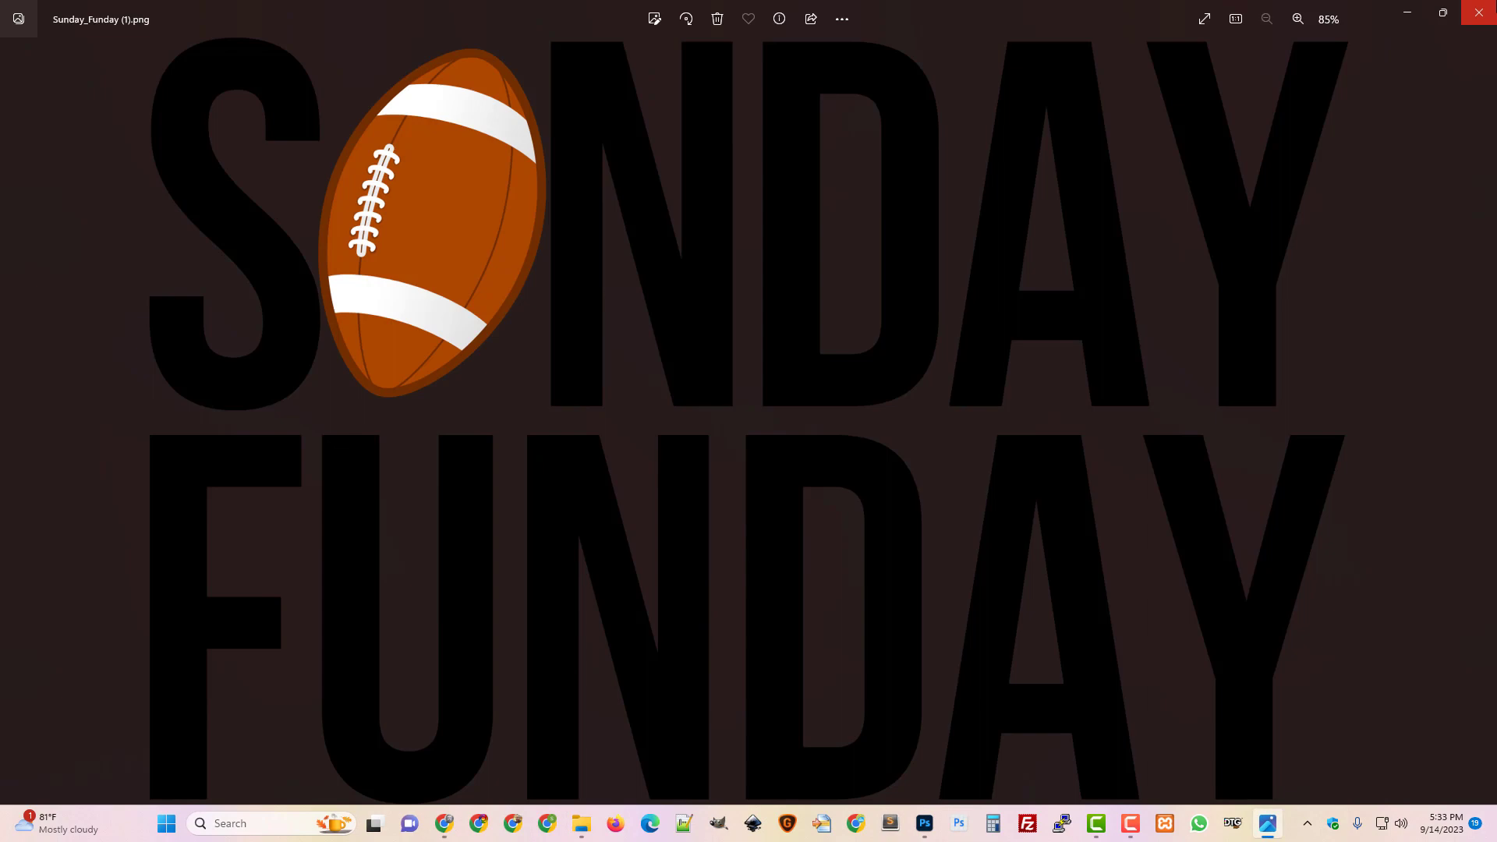
pyautogui.click(1492, 8)
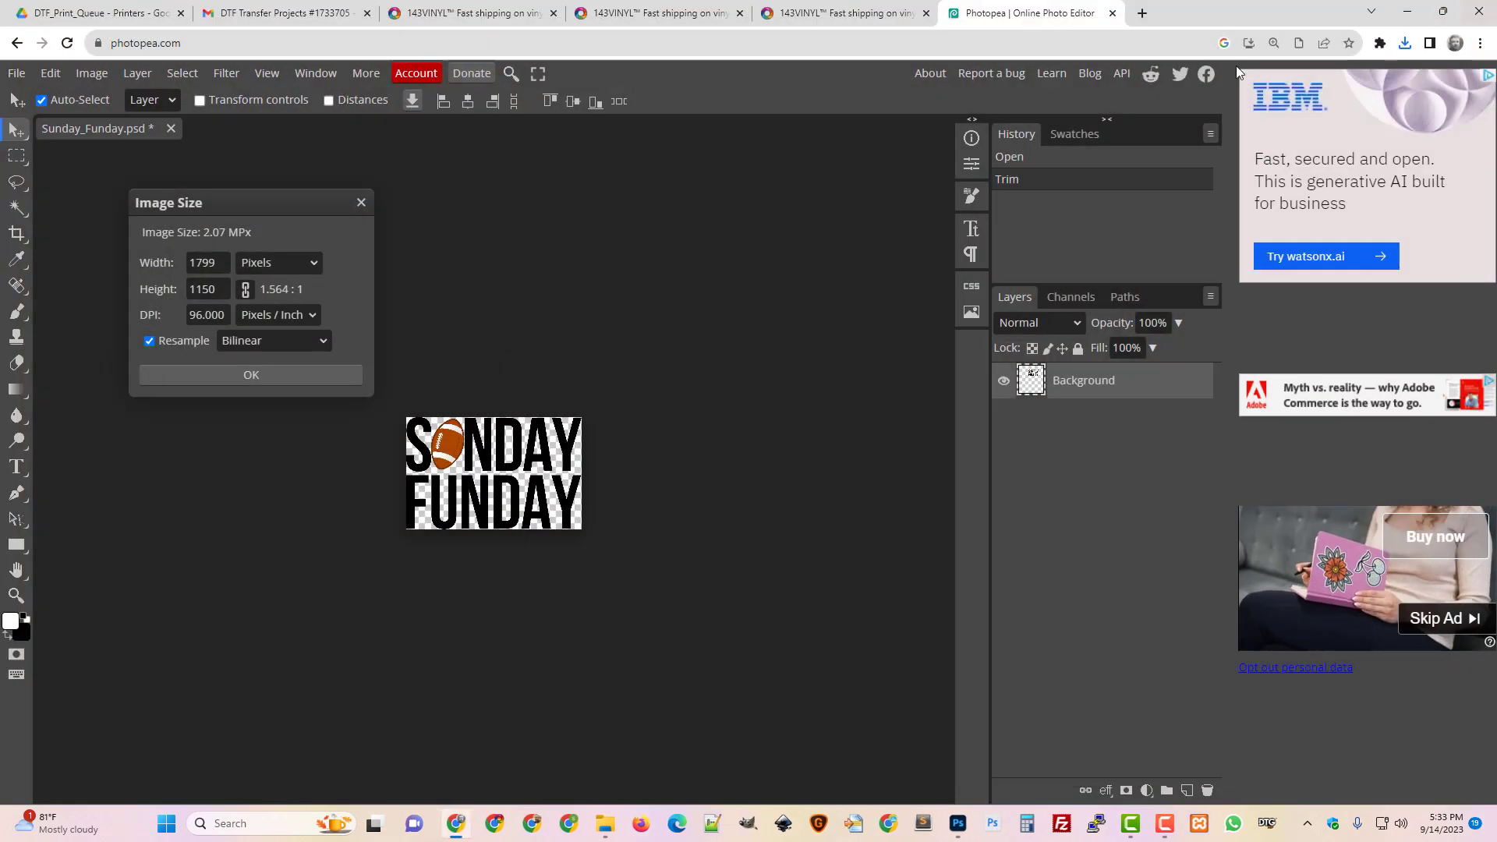
# Hide the old Sunday Funday layer and add Sunday_Funday (1).png as a new image layer, opening its size settings
pyautogui.click(830, 16)
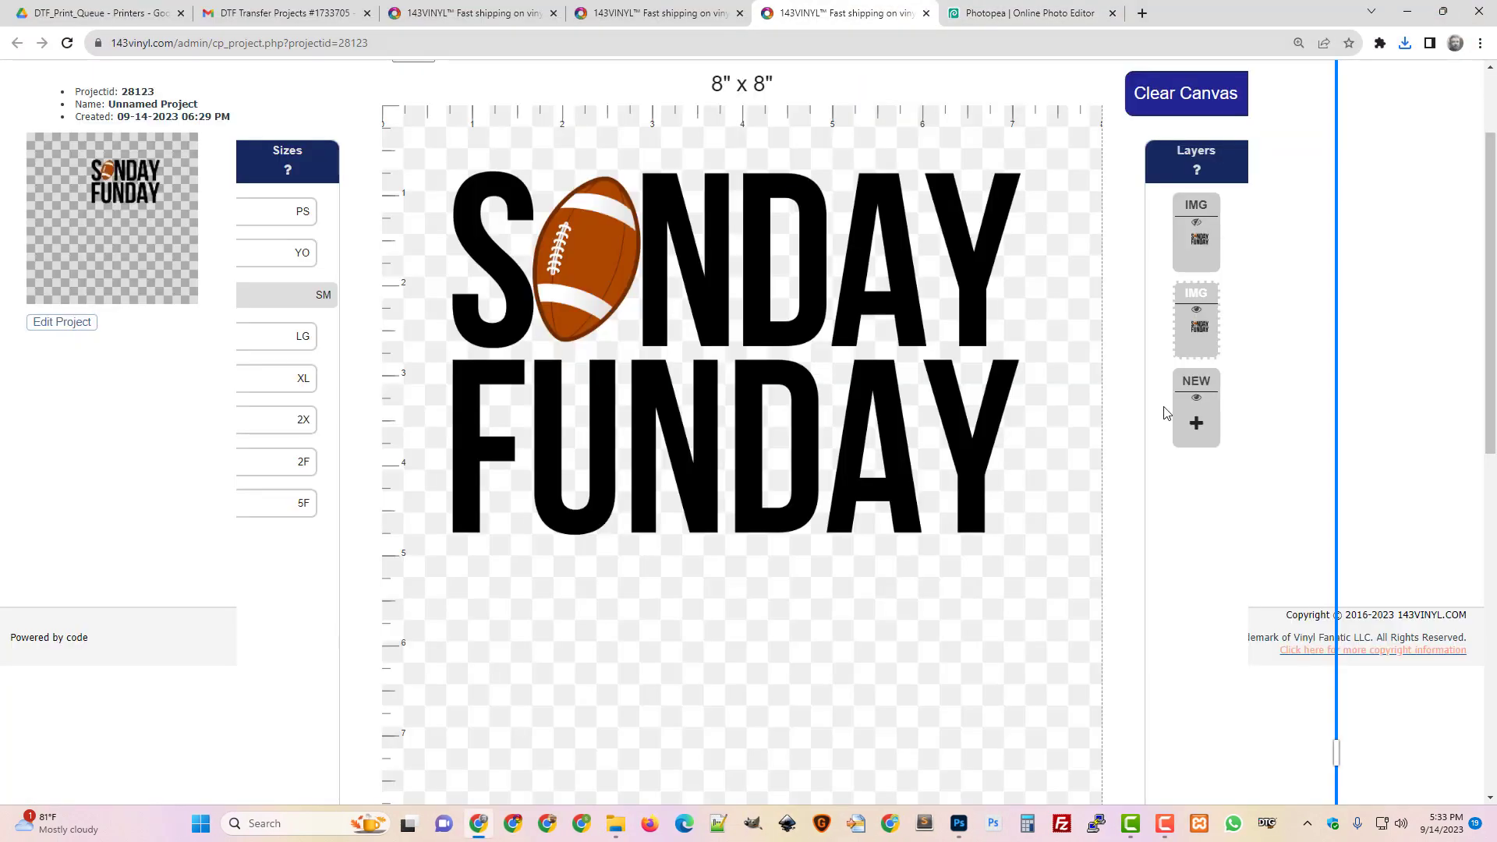
pyautogui.click(1197, 311)
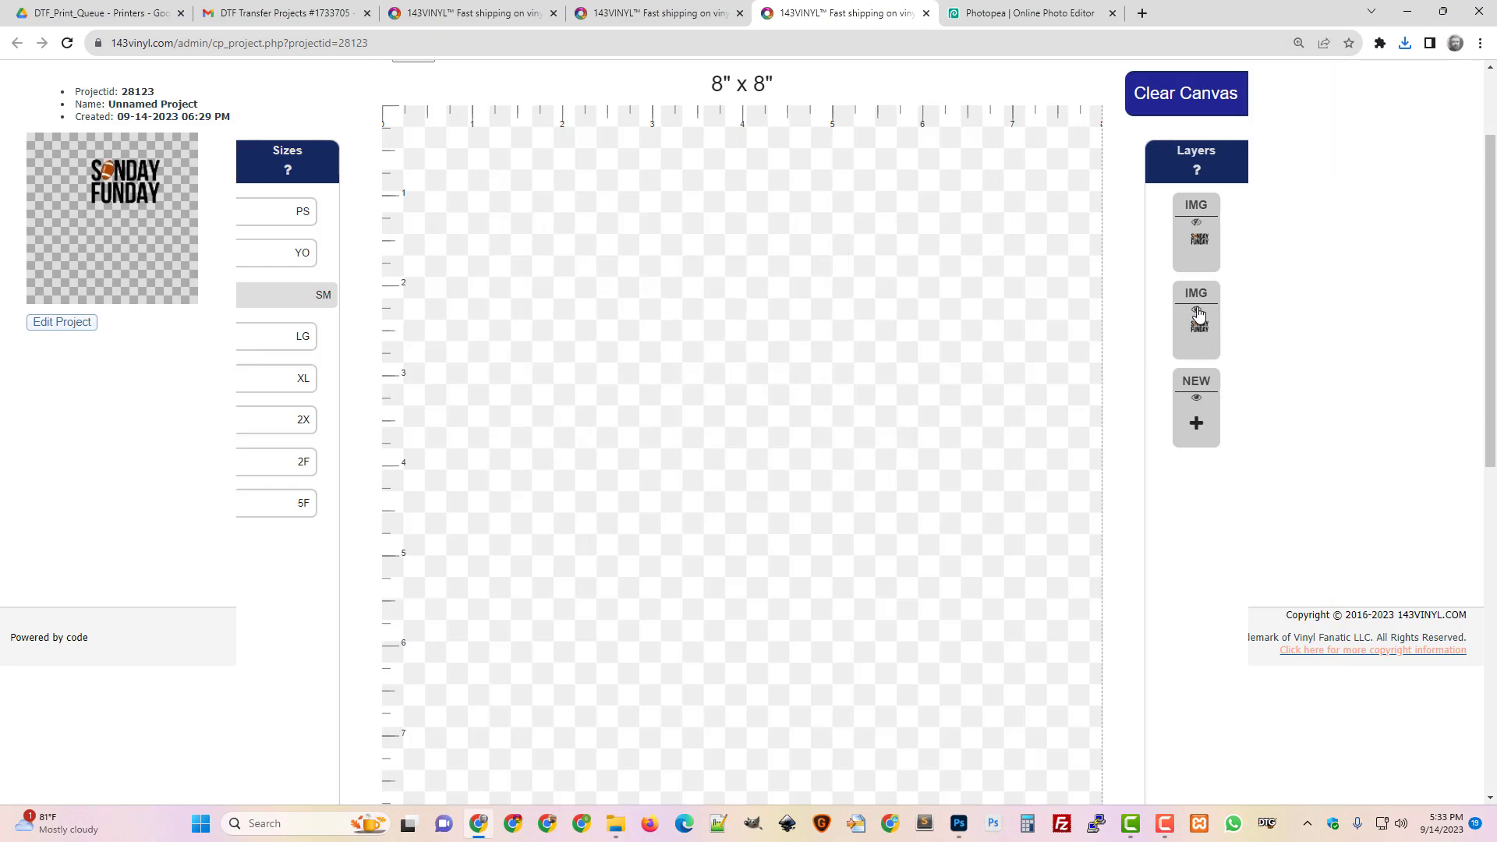
pyautogui.click(1196, 415)
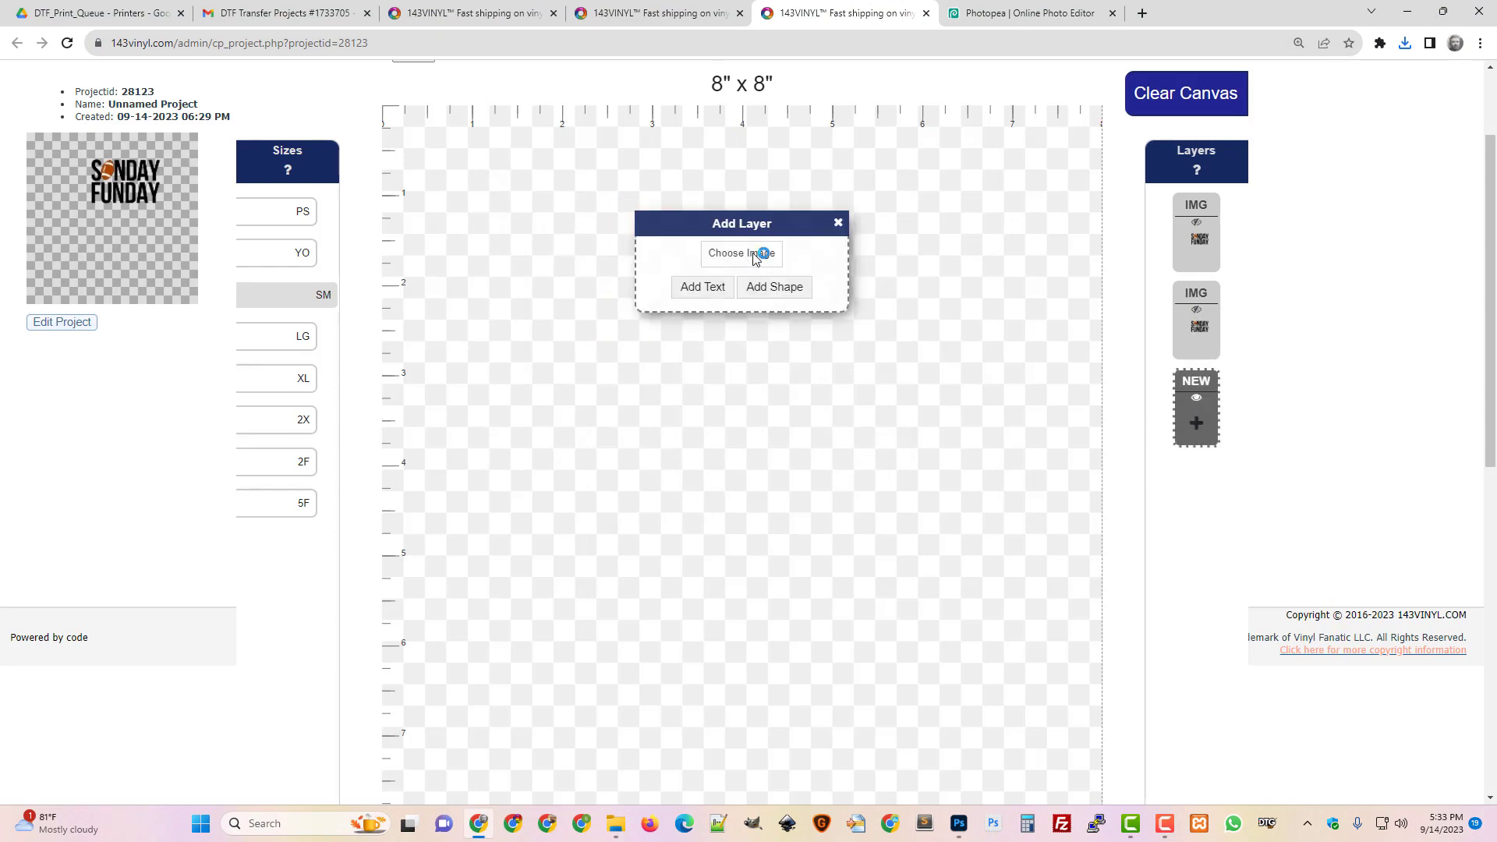
pyautogui.click(754, 255)
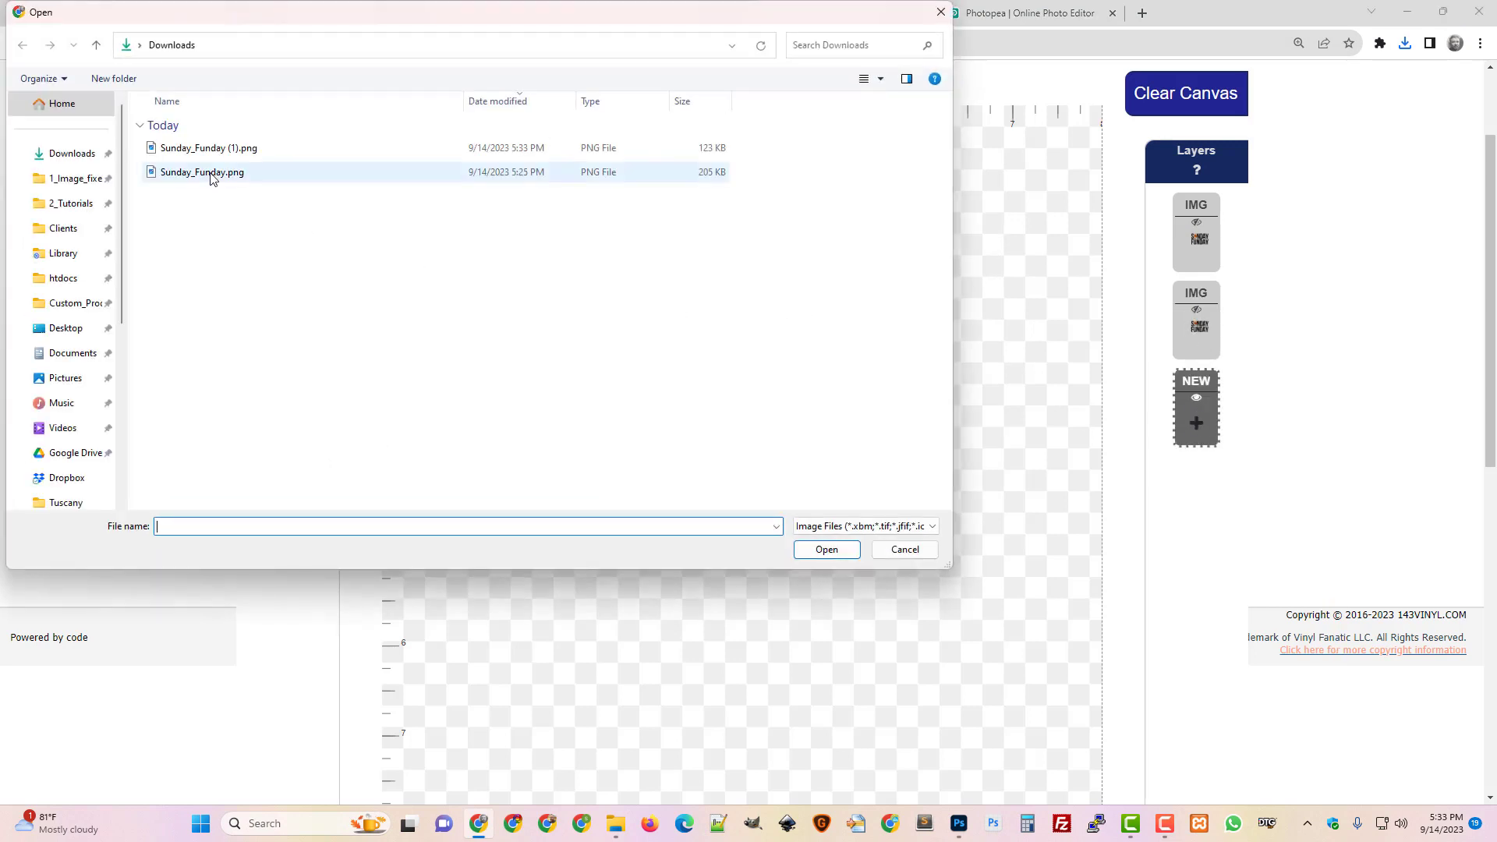
pyautogui.doubleClick(205, 149)
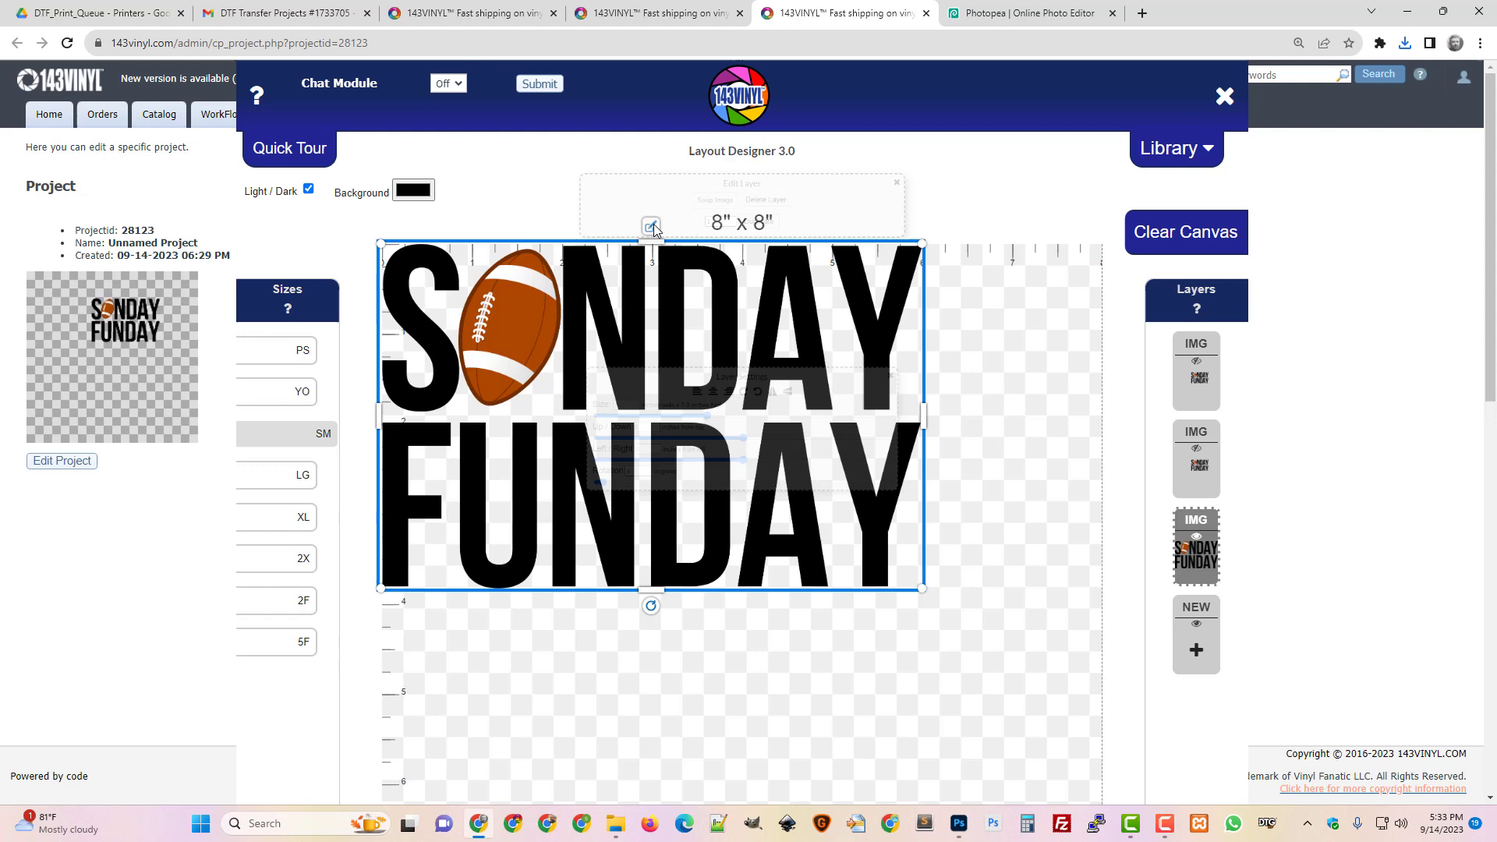
pyautogui.click(561, 394)
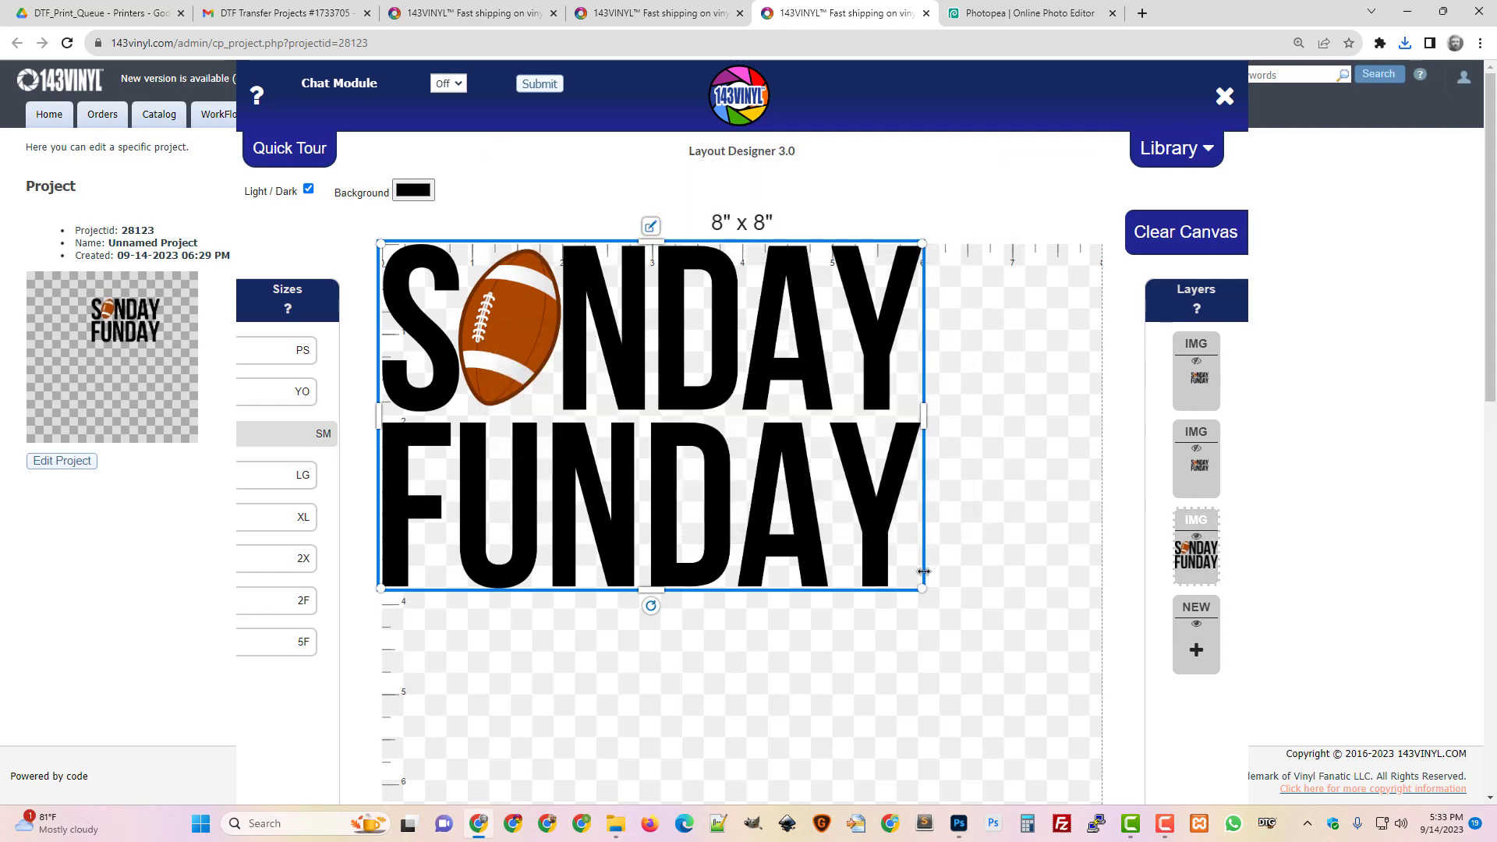
pyautogui.click(652, 224)
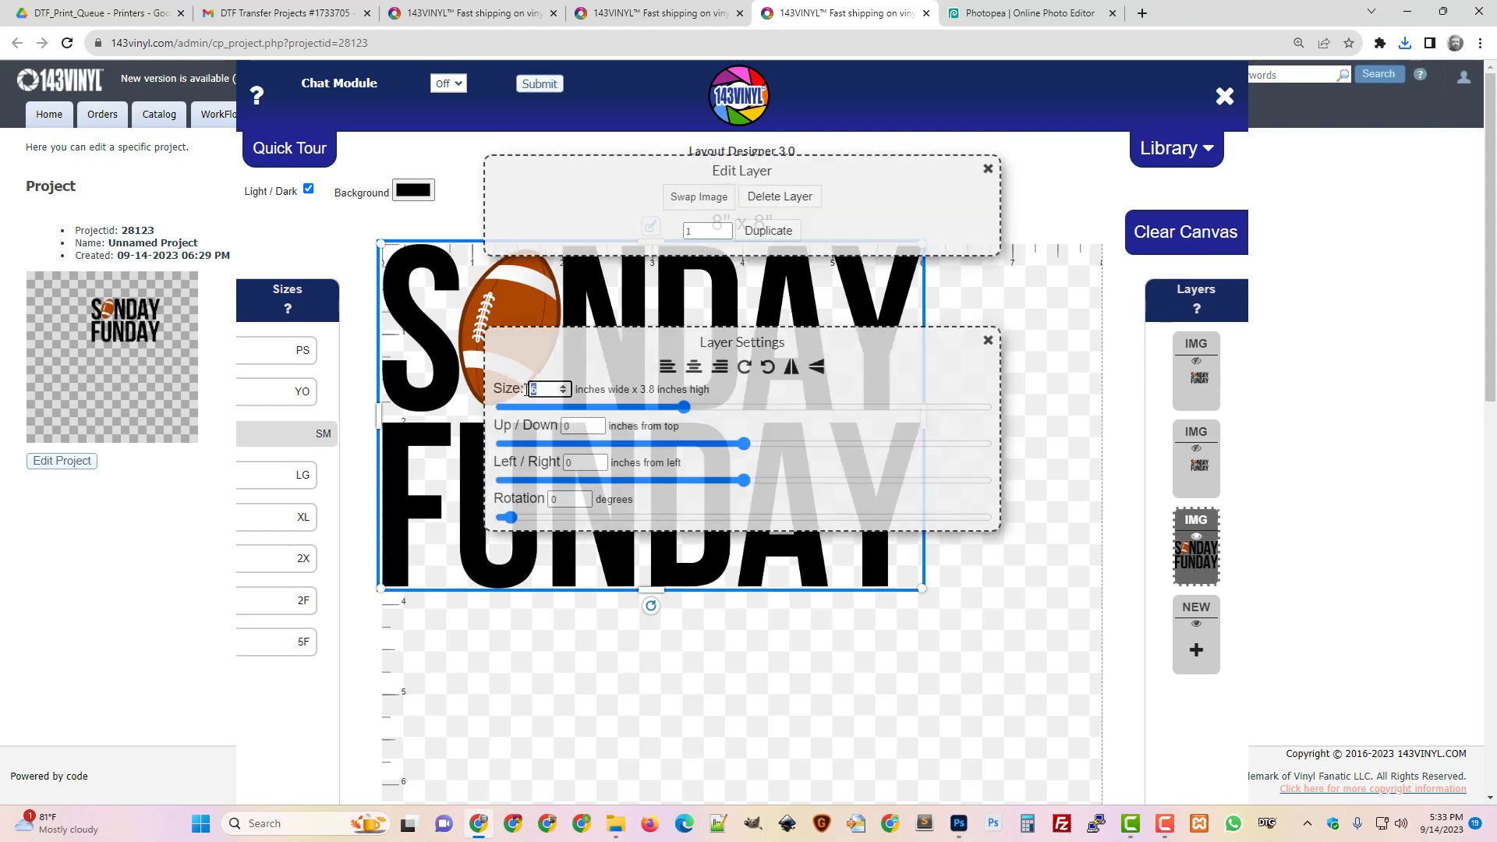
# Set the new layer's size to 8 inches, save the project, and check its size line in the proof
pyautogui.write('8')
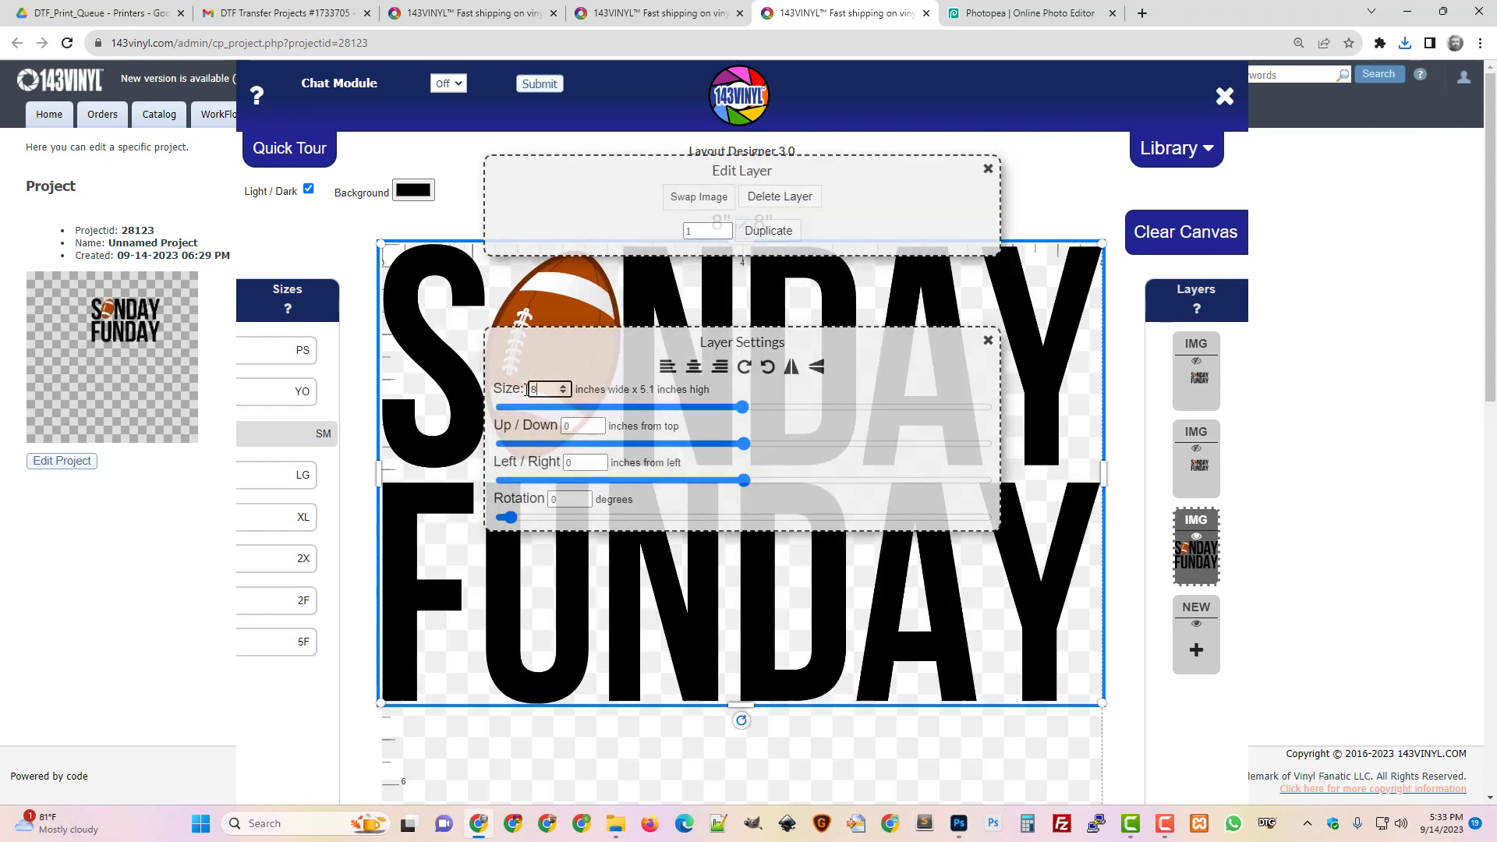
pyautogui.click(988, 171)
pyautogui.scroll(-9, 902, 451)
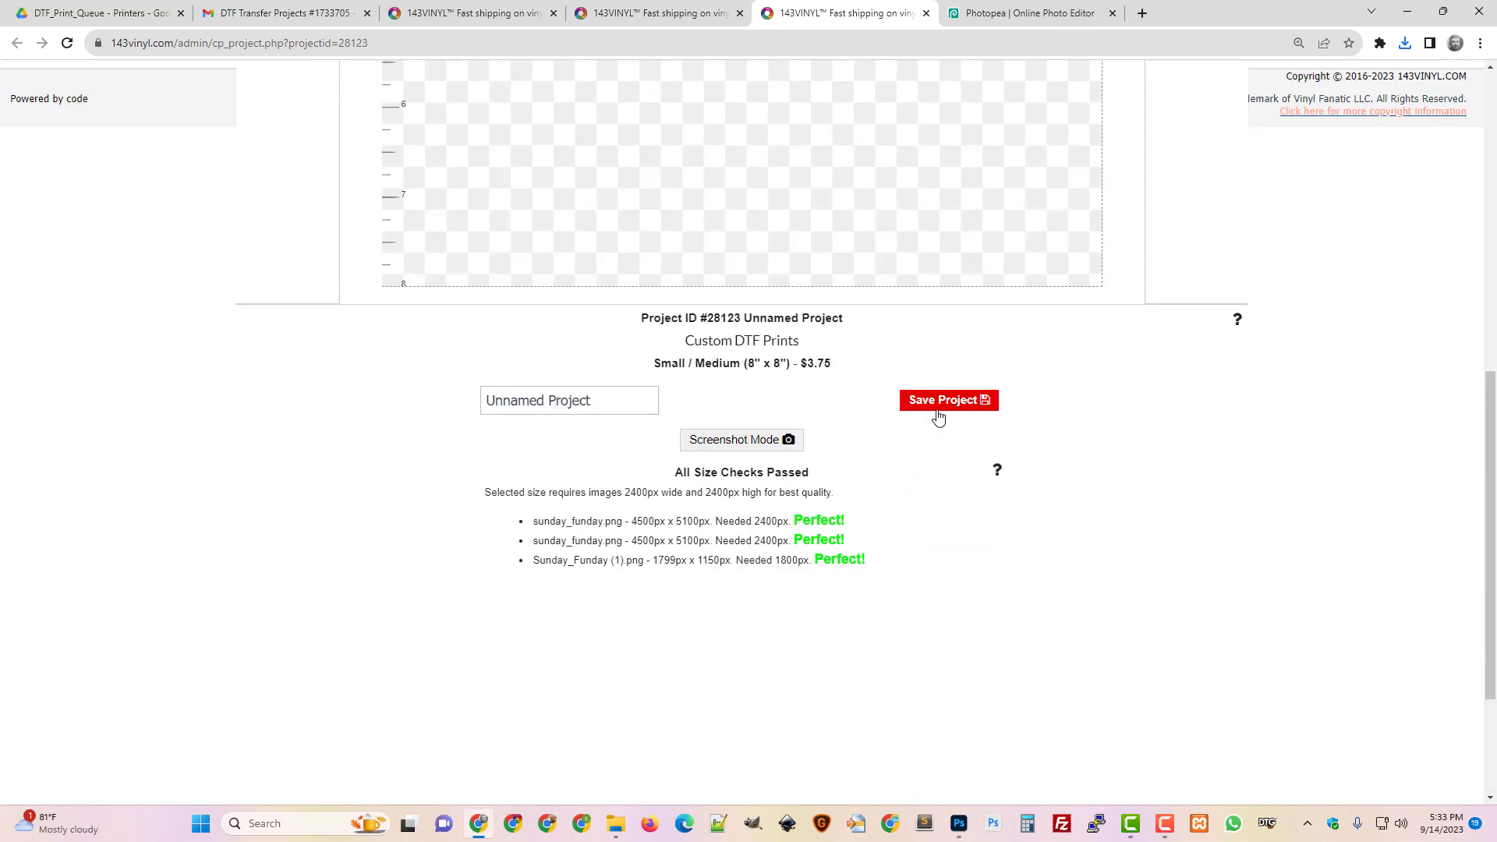
pyautogui.click(939, 415)
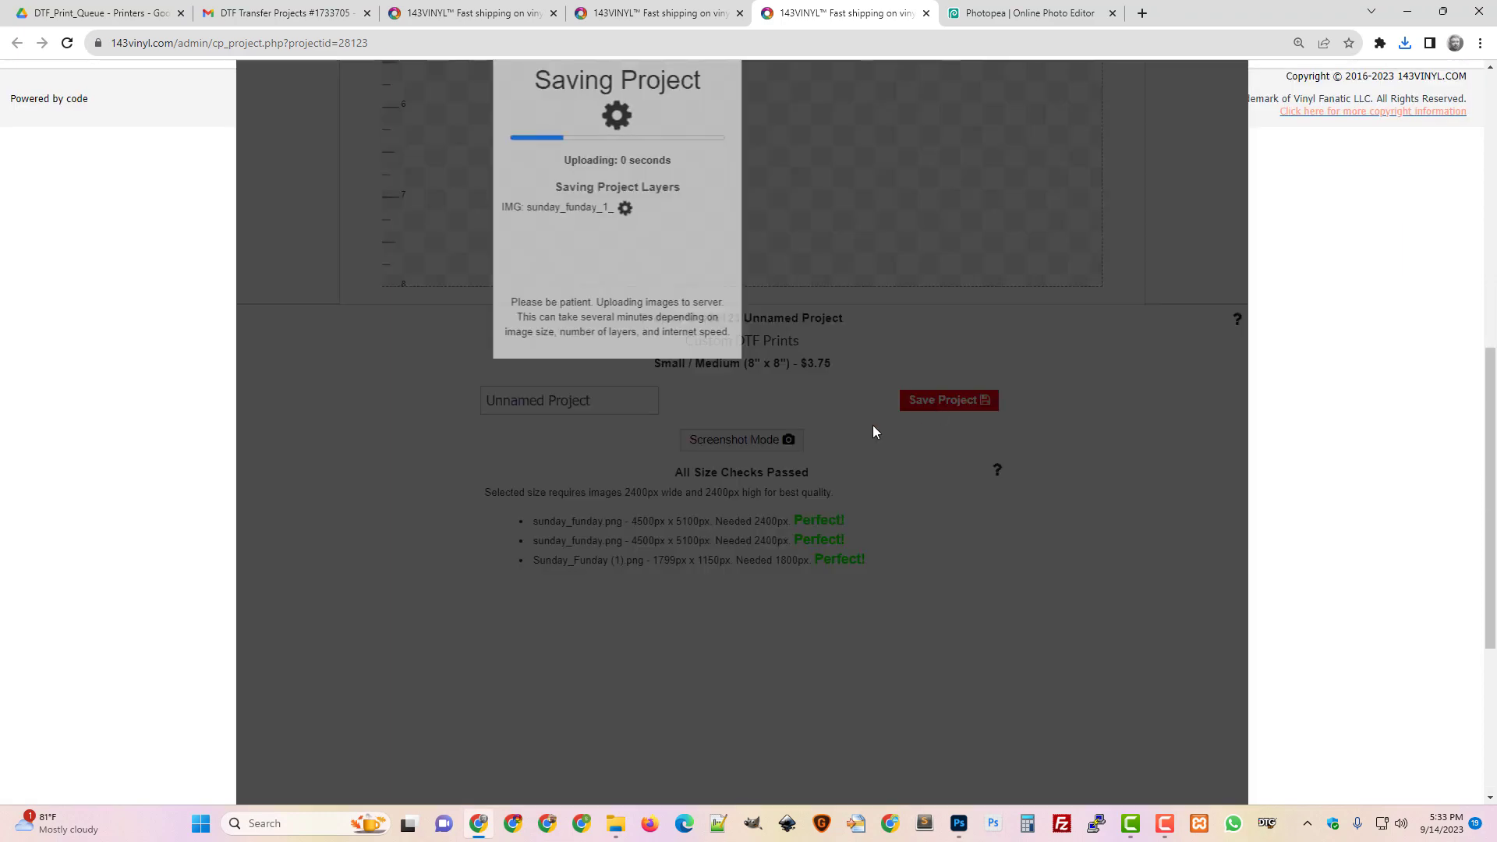
pyautogui.scroll(-2, 875, 432)
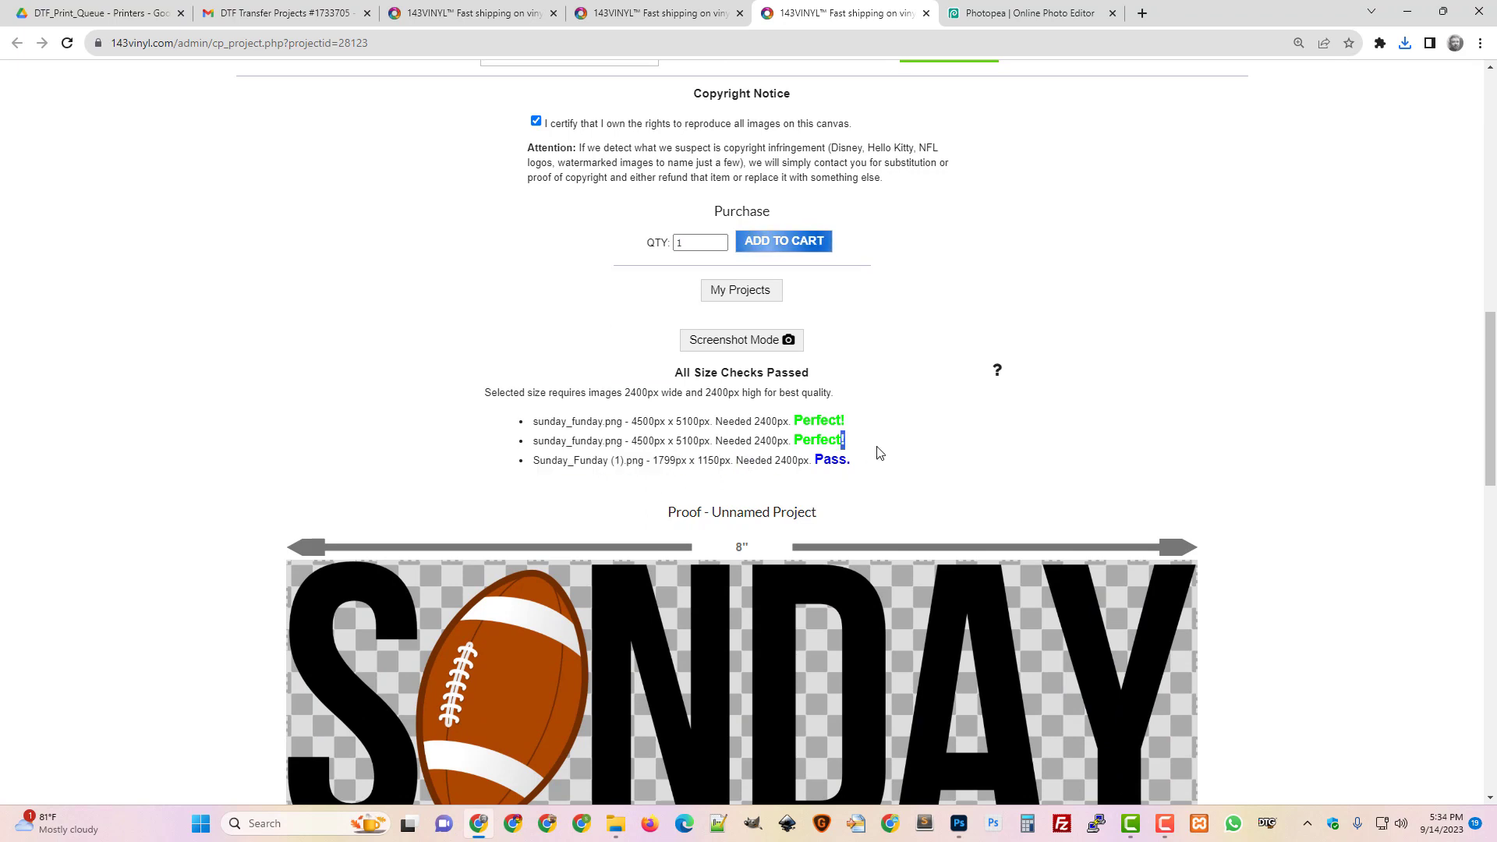
pyautogui.tripleClick(879, 456)
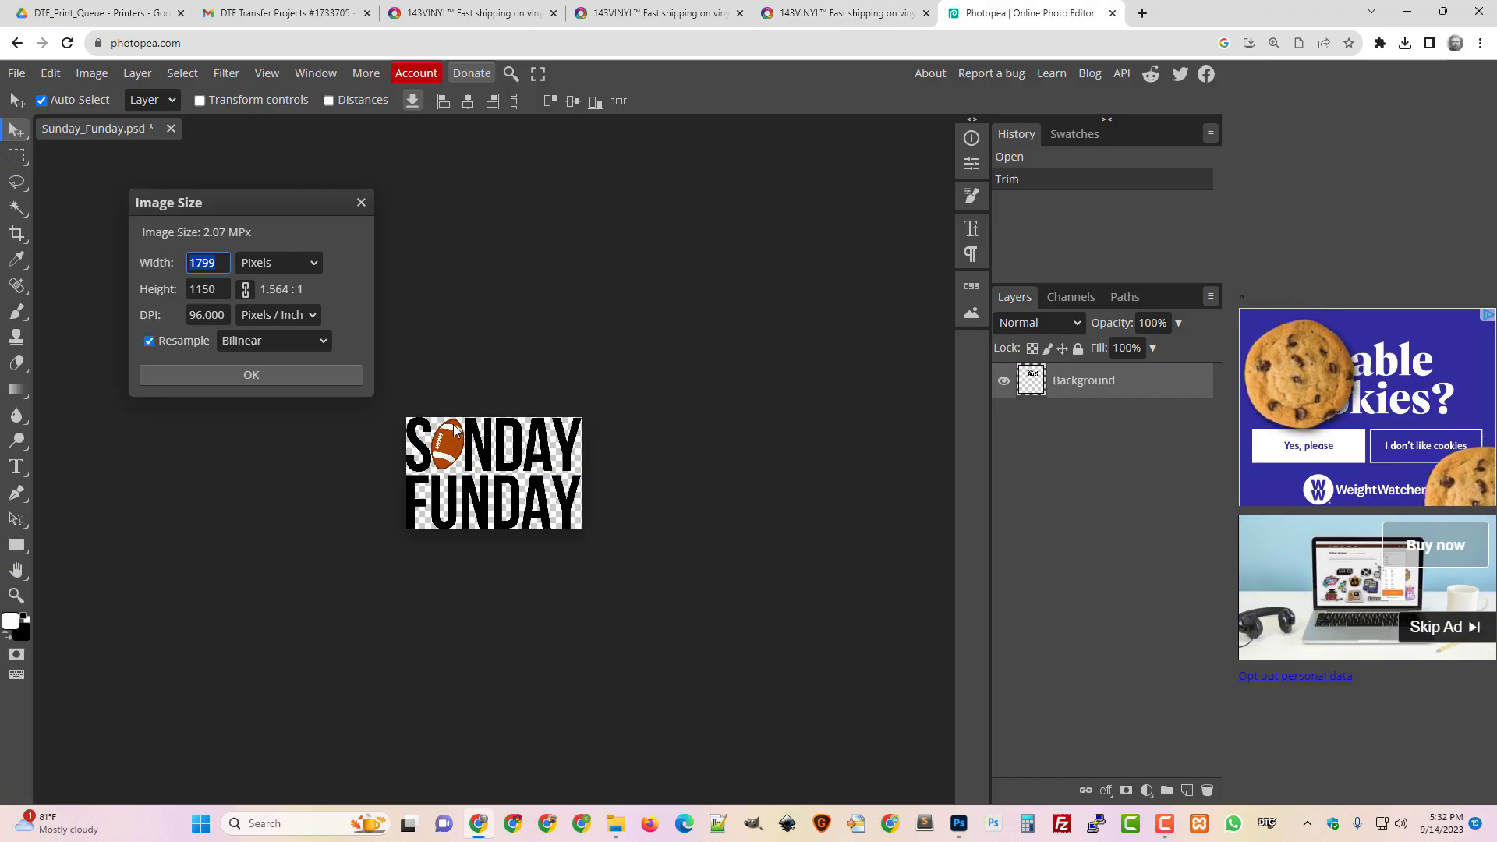
pyautogui.click(1160, 824)
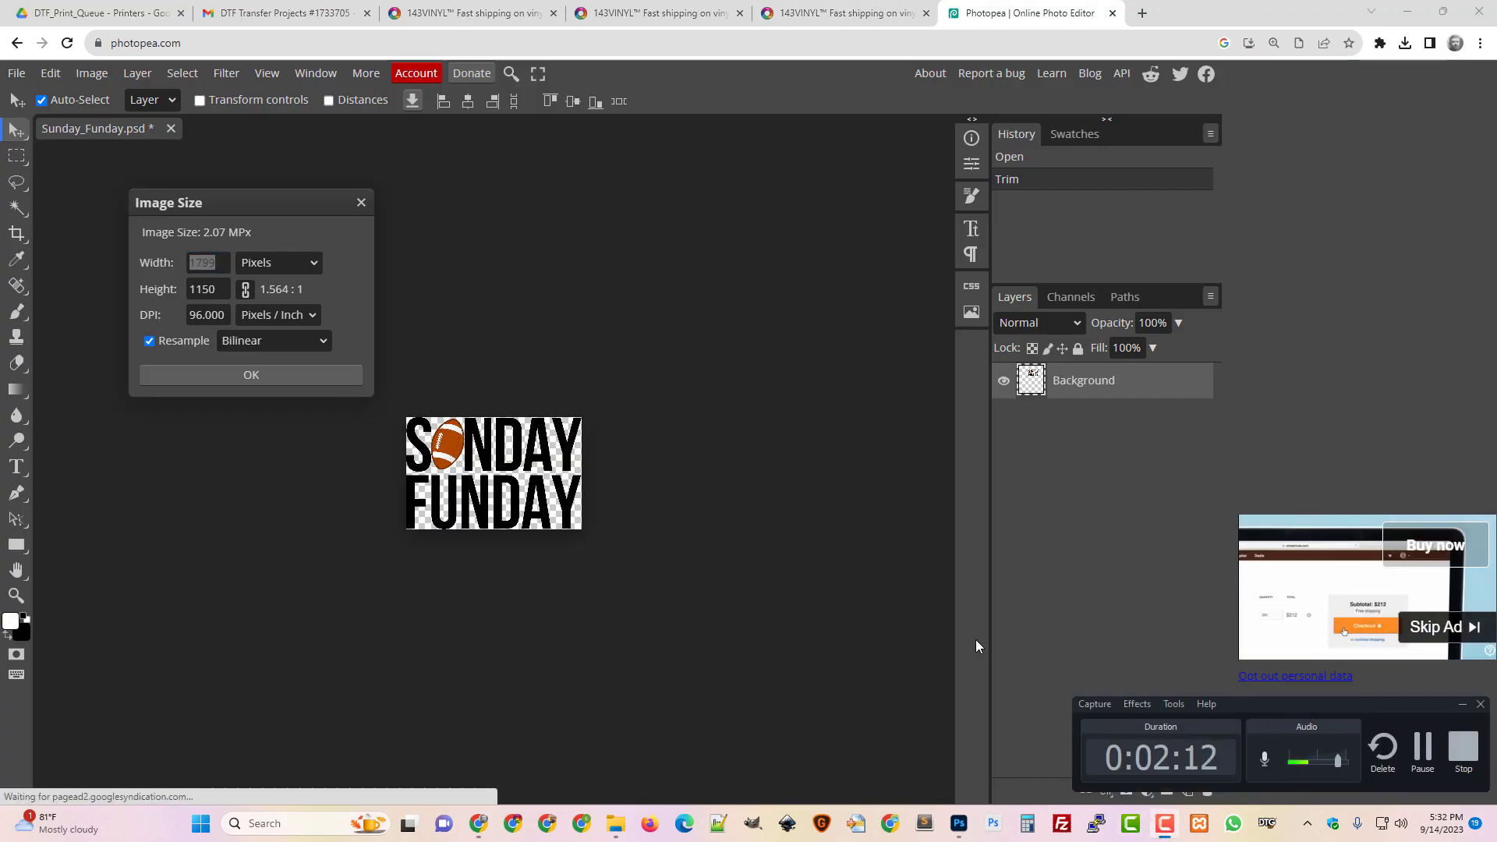